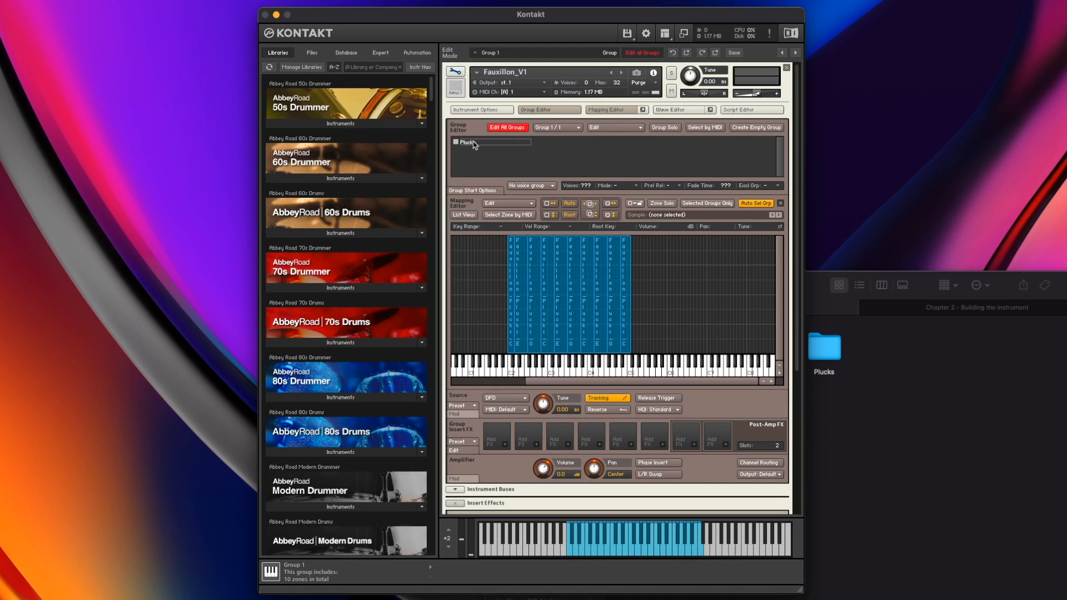
Name the first group Plucks and create a new empty group named Bells
{"action": "type", "text": "s"}
{"action": "key", "text": "Return"}
{"action": "left_click", "coordinate": [750, 131]}
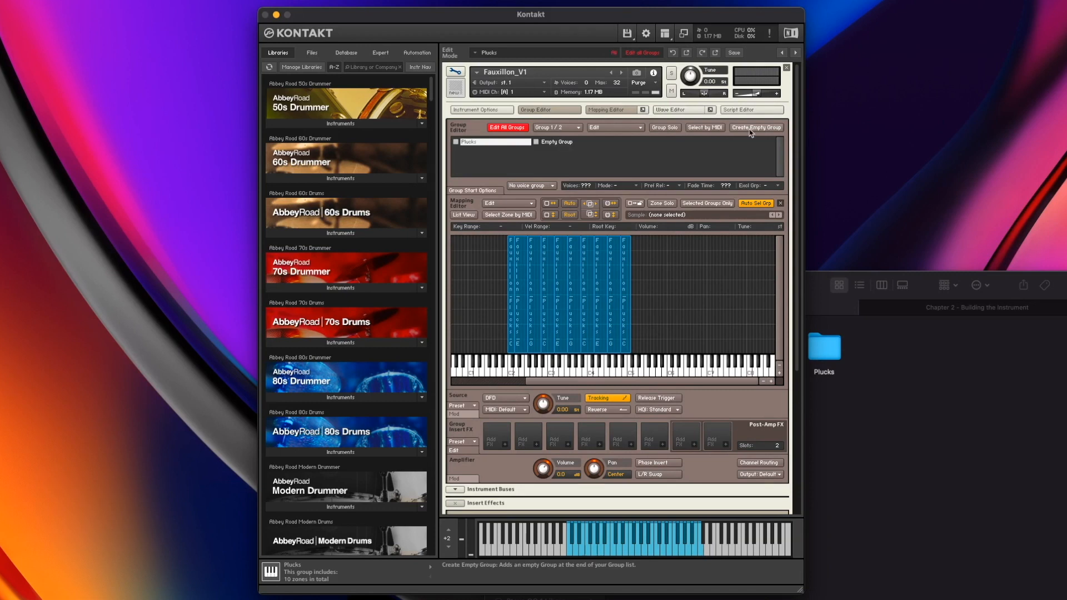
{"action": "left_click", "coordinate": [563, 142]}
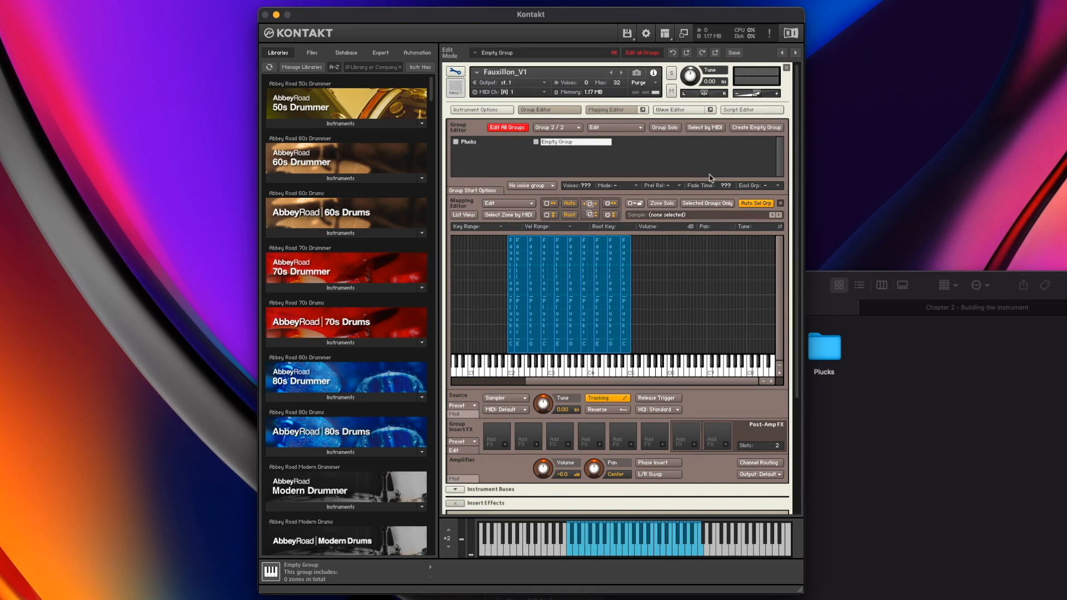
{"action": "double_click", "coordinate": [567, 144]}
{"action": "type", "text": "Bells"}
{"action": "key", "text": "Return"}
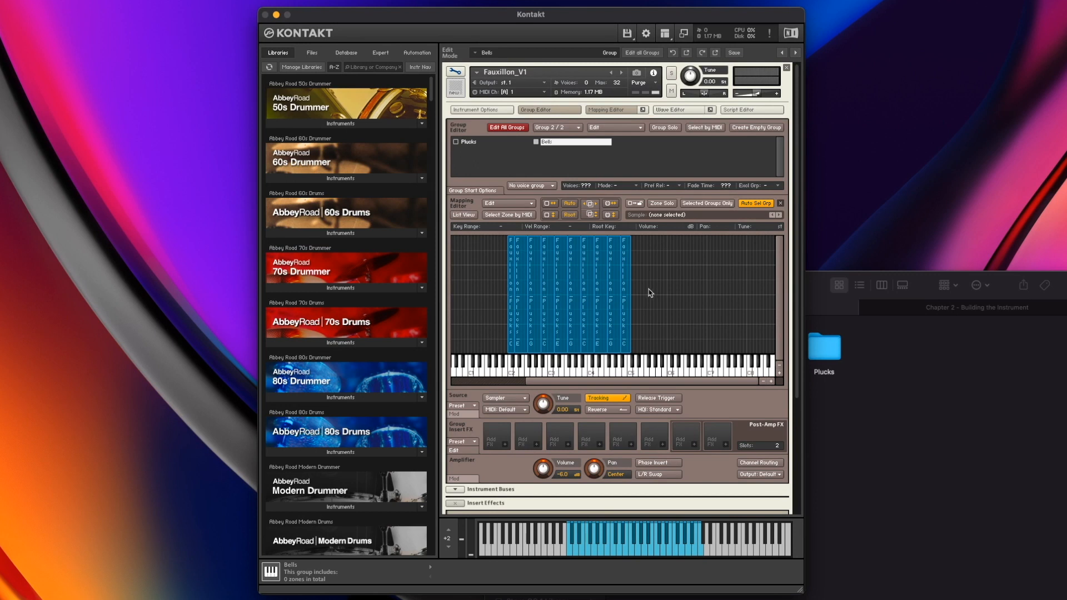
Turn on Selected Groups Only in the mapping editor and switch between the Plucks and Bells groups
{"action": "left_click_drag", "start_coordinate": [668, 290], "coordinate": [497, 289]}
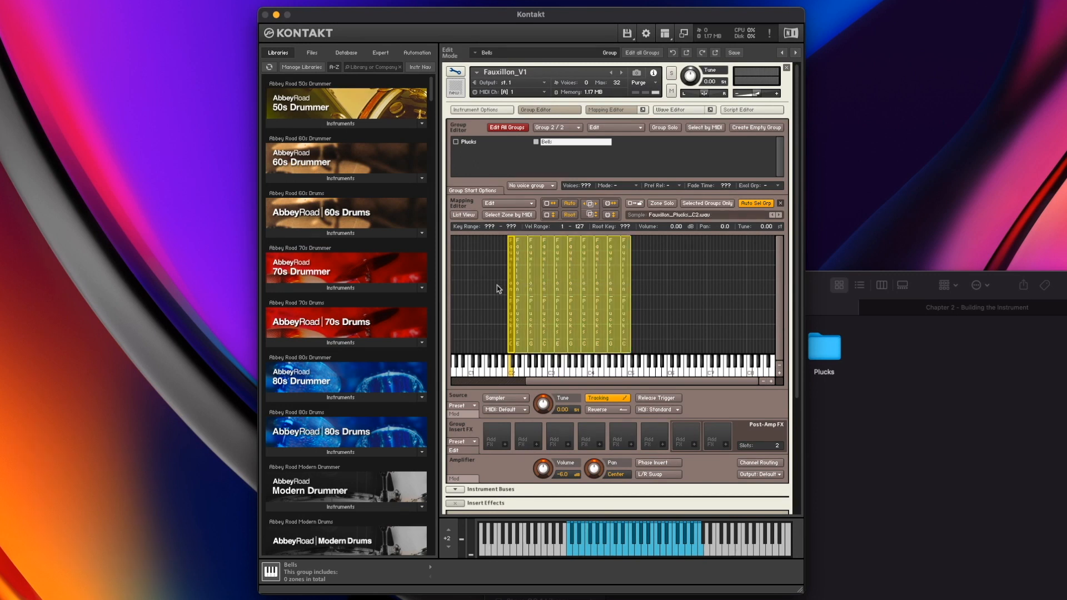
{"action": "left_click", "coordinate": [469, 143]}
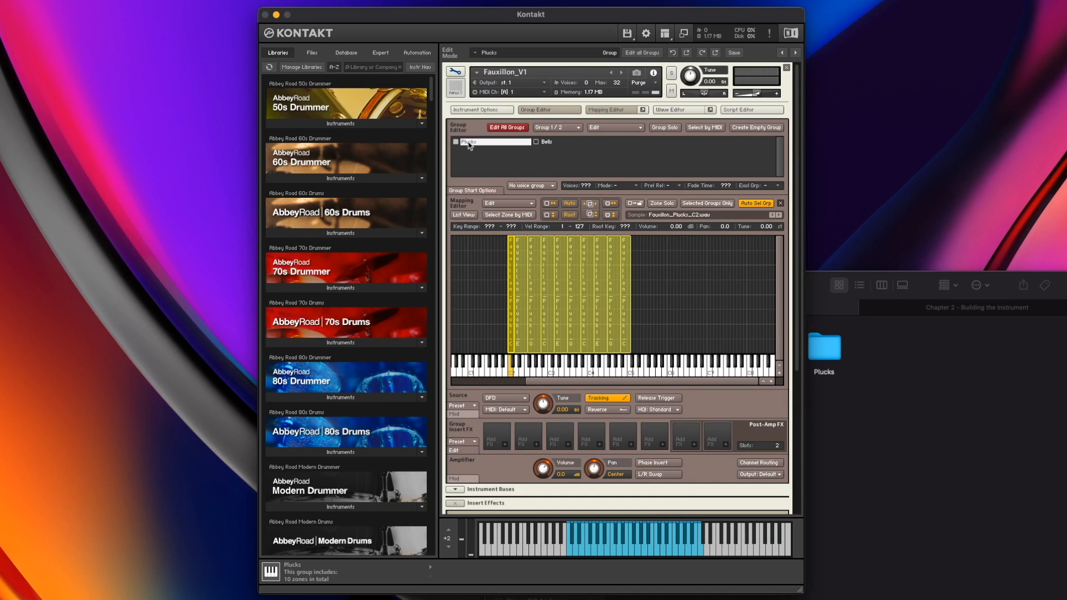
{"action": "left_click", "coordinate": [547, 142]}
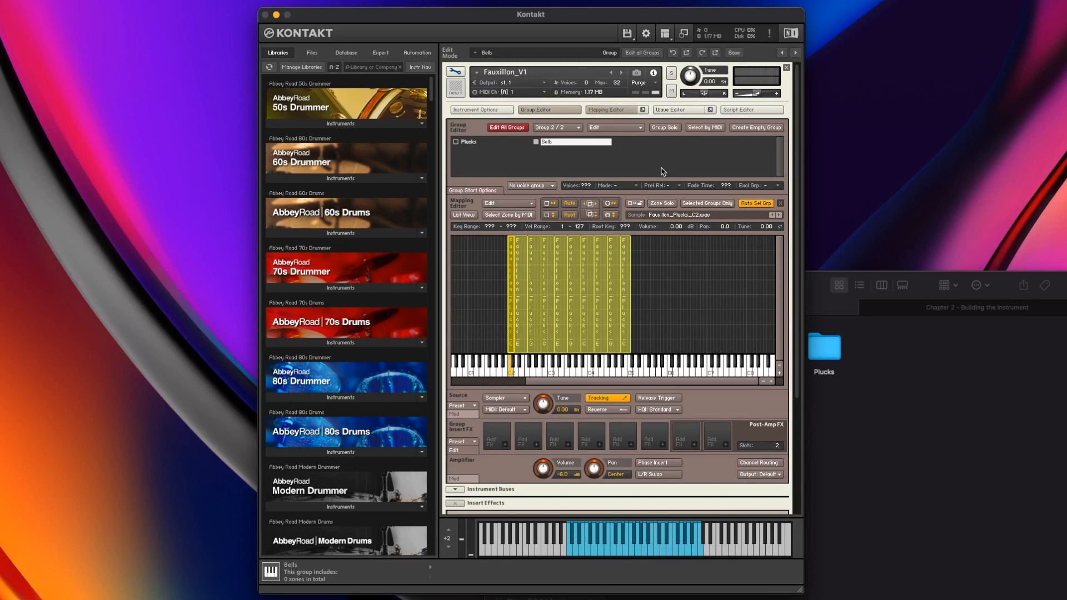
{"action": "left_click", "coordinate": [714, 204]}
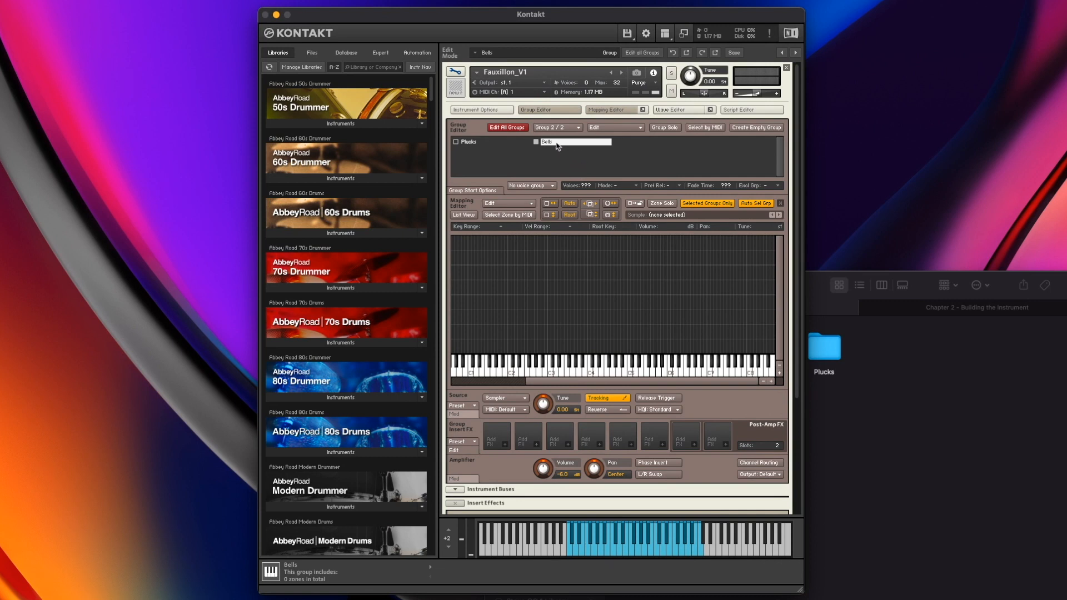
{"action": "left_click", "coordinate": [476, 142]}
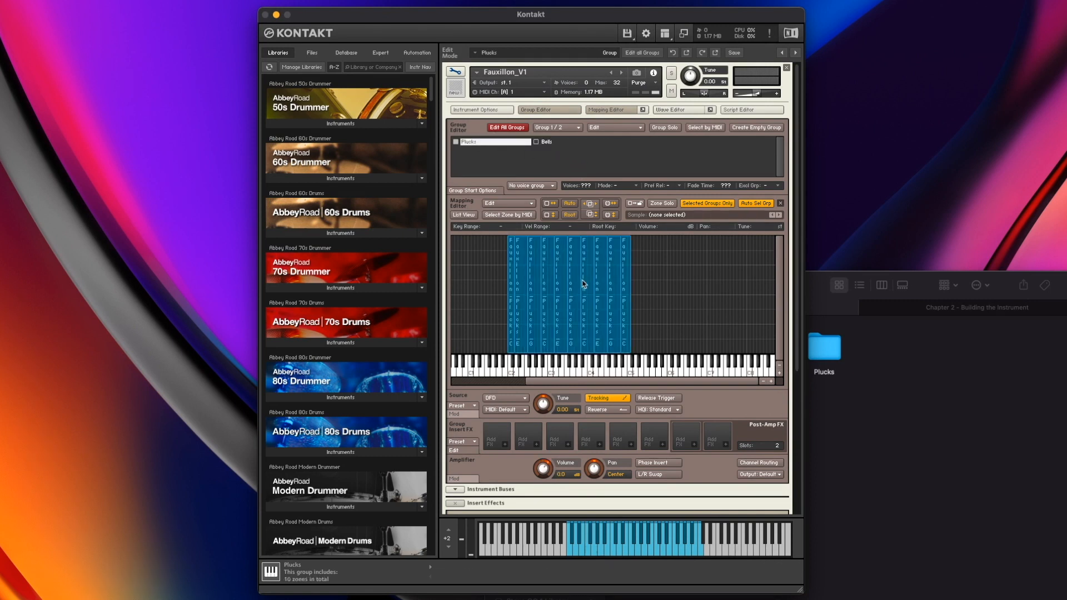
{"action": "left_click", "coordinate": [552, 146]}
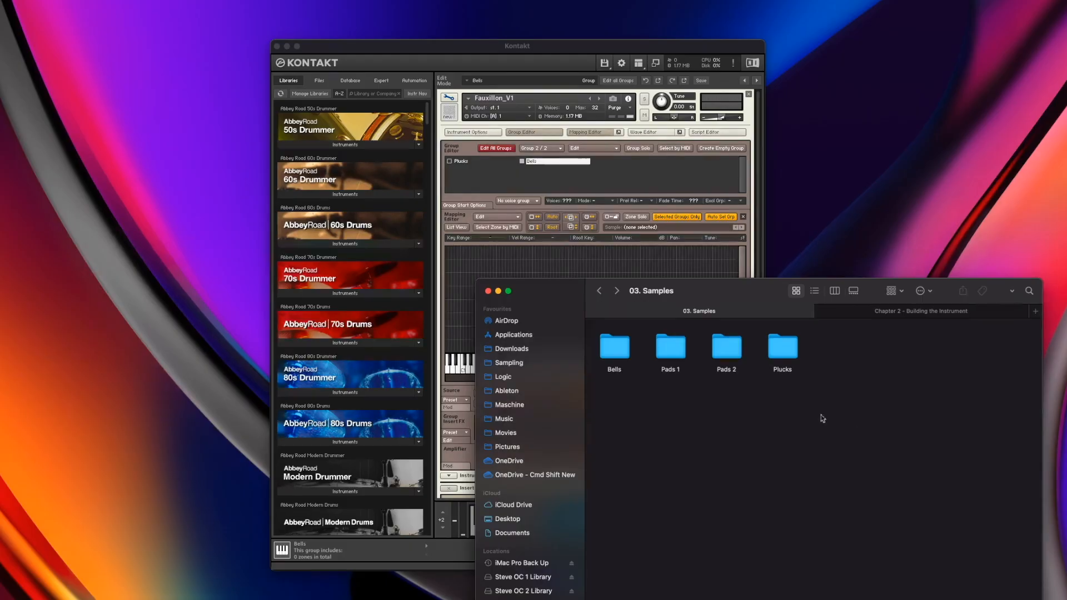
Drag all eight Fauxillon_Bells samples from the Bells folder into the Bells group's mapping editor and check the stacked zones
{"action": "double_click", "coordinate": [619, 349]}
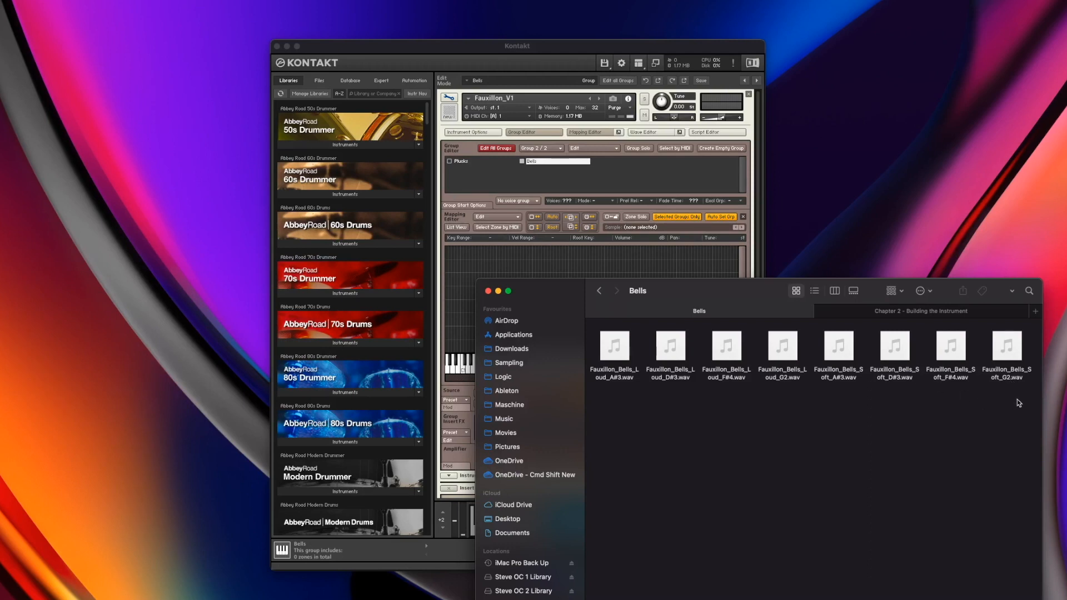
{"action": "left_click_drag", "start_coordinate": [1018, 403], "coordinate": [518, 351]}
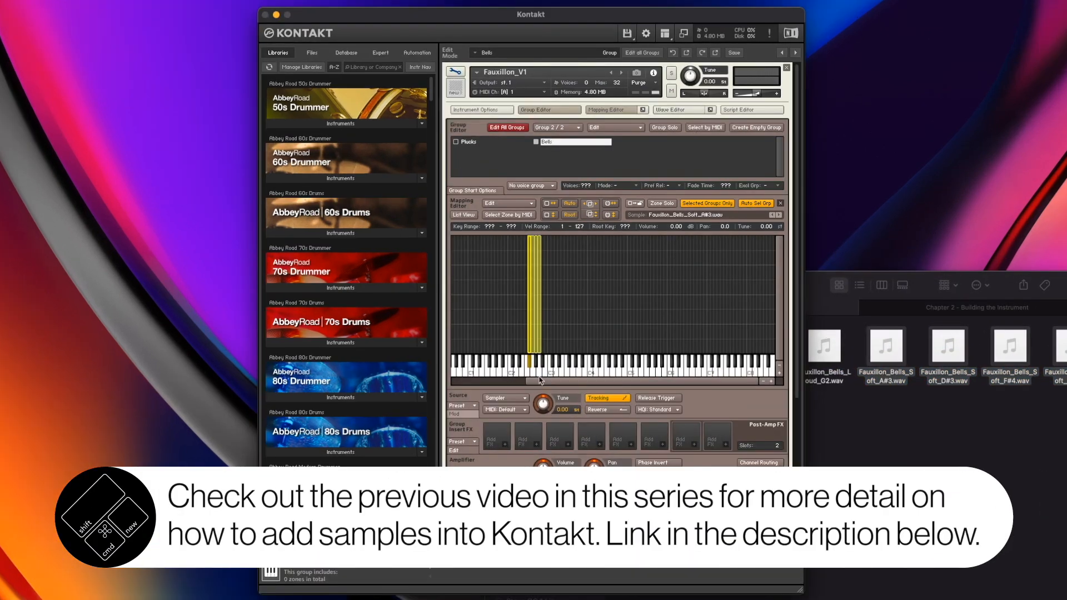
{"action": "left_click", "coordinate": [544, 352]}
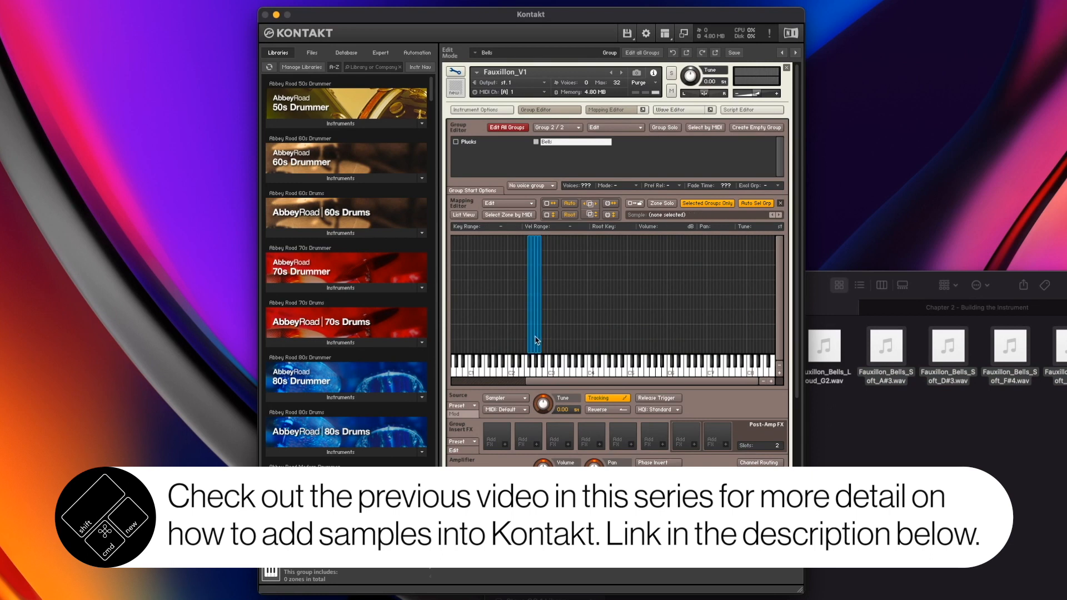
{"action": "left_click", "coordinate": [539, 338]}
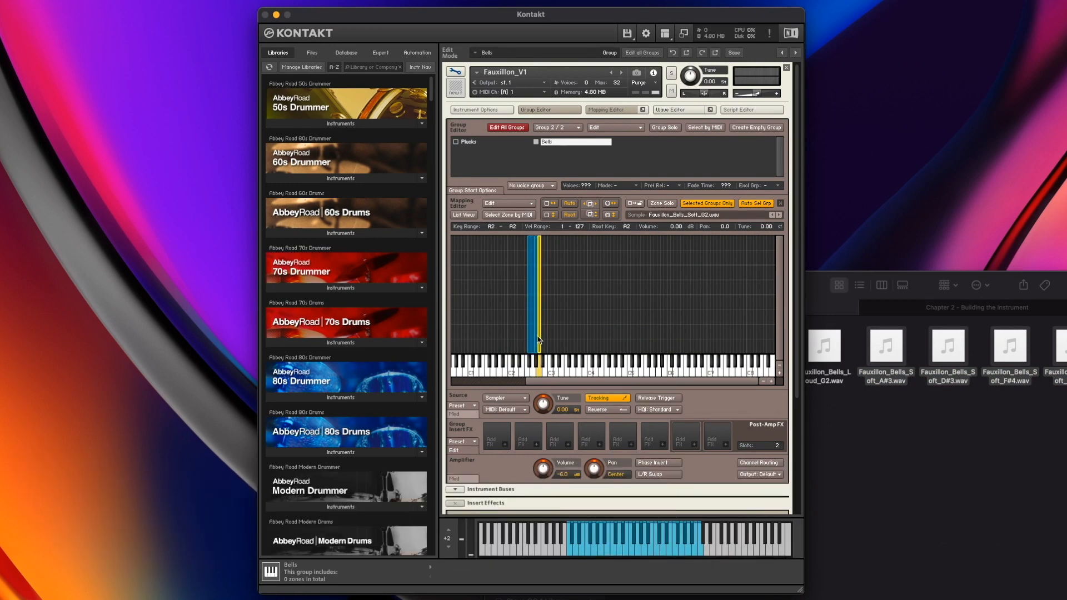
{"action": "left_click", "coordinate": [535, 339]}
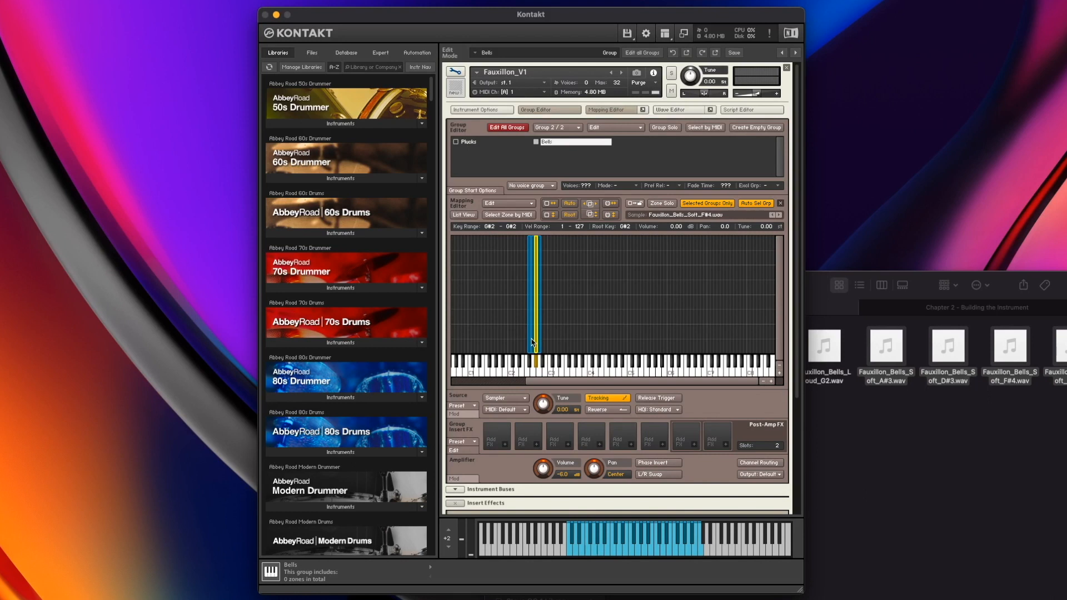
{"action": "left_click", "coordinate": [532, 343]}
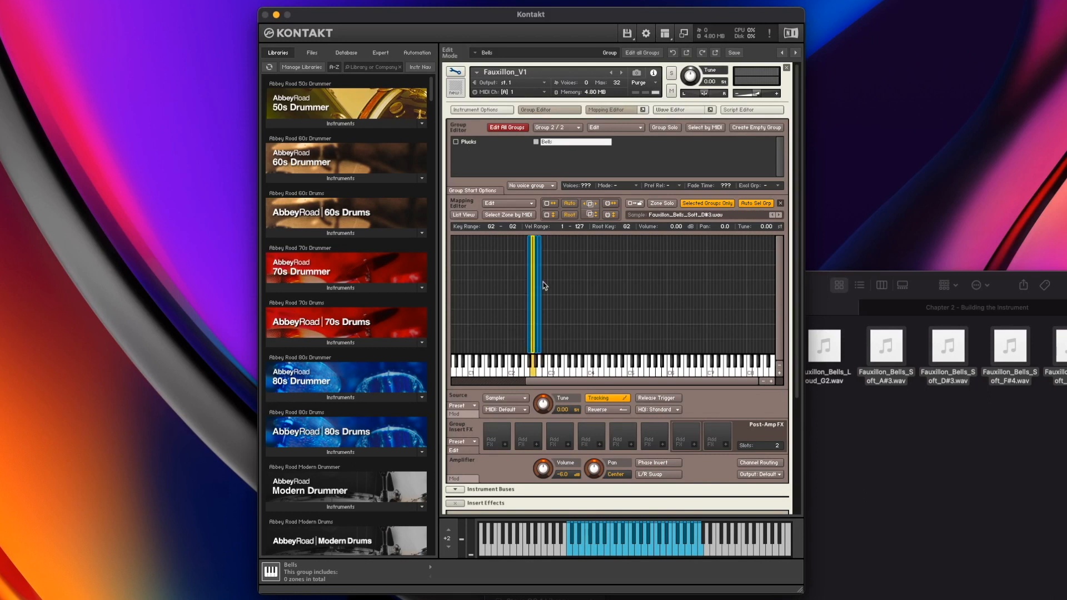
Select all Bells zones and open Auto-map setup with the note token set to Make root key
{"action": "left_click_drag", "start_coordinate": [575, 293], "coordinate": [495, 293]}
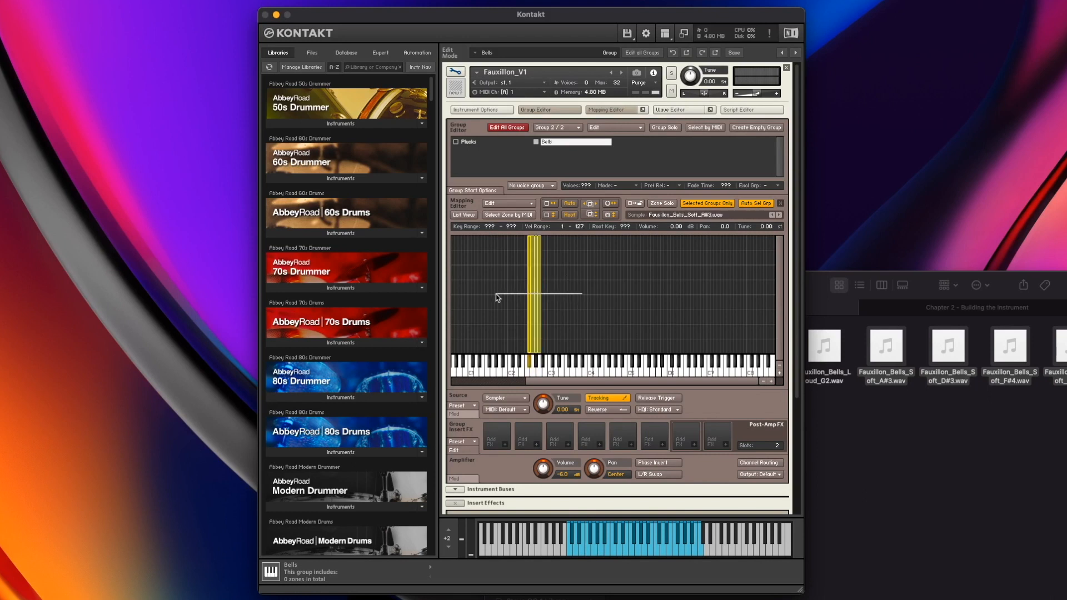
{"action": "left_click", "coordinate": [498, 204]}
{"action": "left_click", "coordinate": [517, 471]}
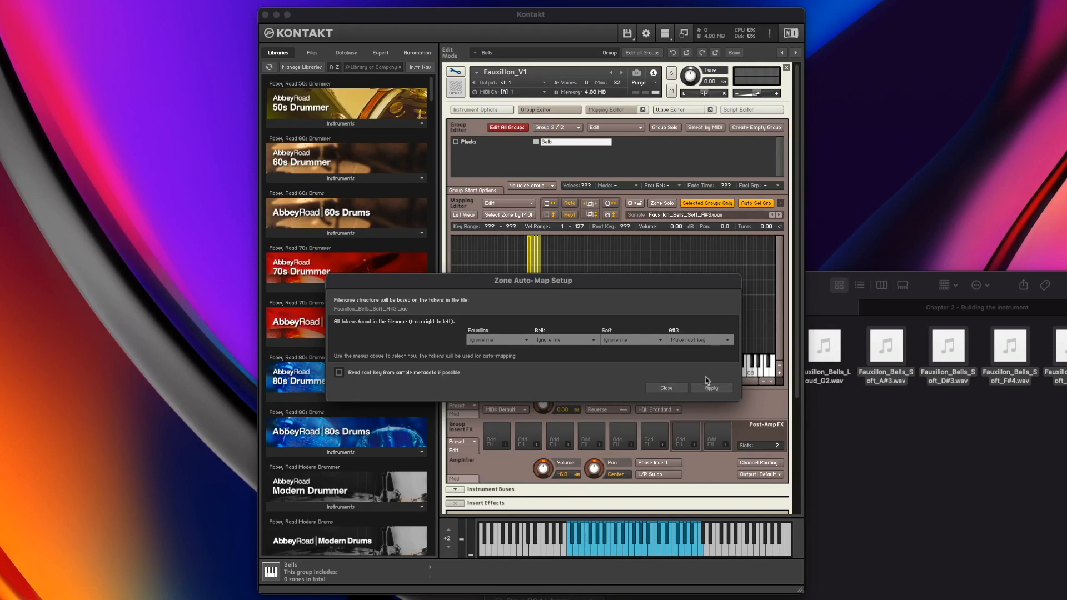
{"action": "left_click", "coordinate": [666, 388]}
Check the zones' root keys, then select all Bells zones and apply Auto-map selected
{"action": "left_click", "coordinate": [527, 290]}
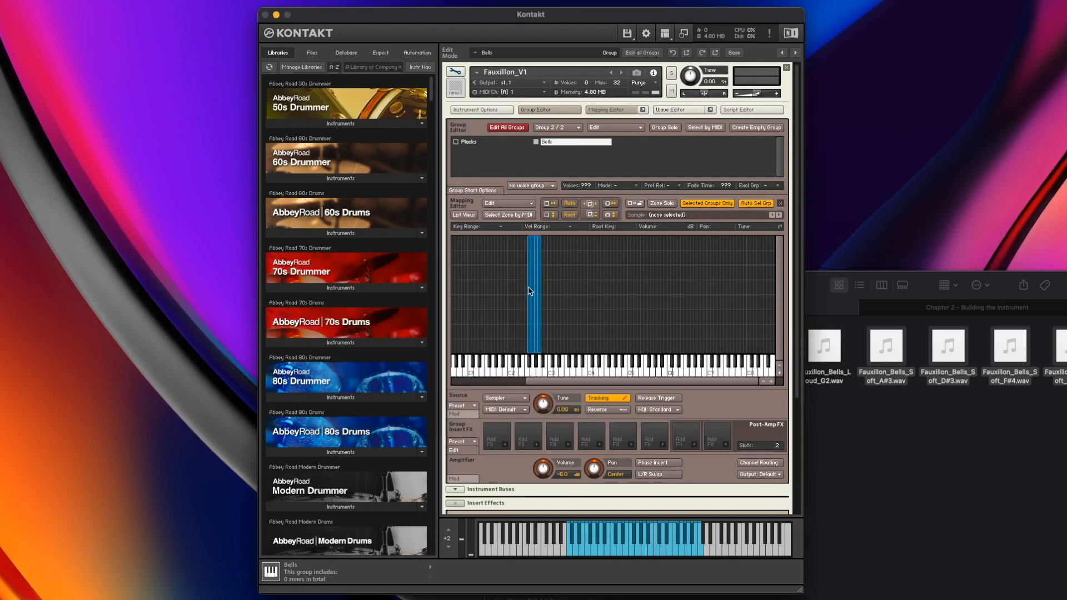
{"action": "left_click", "coordinate": [528, 290]}
{"action": "left_click", "coordinate": [536, 297]}
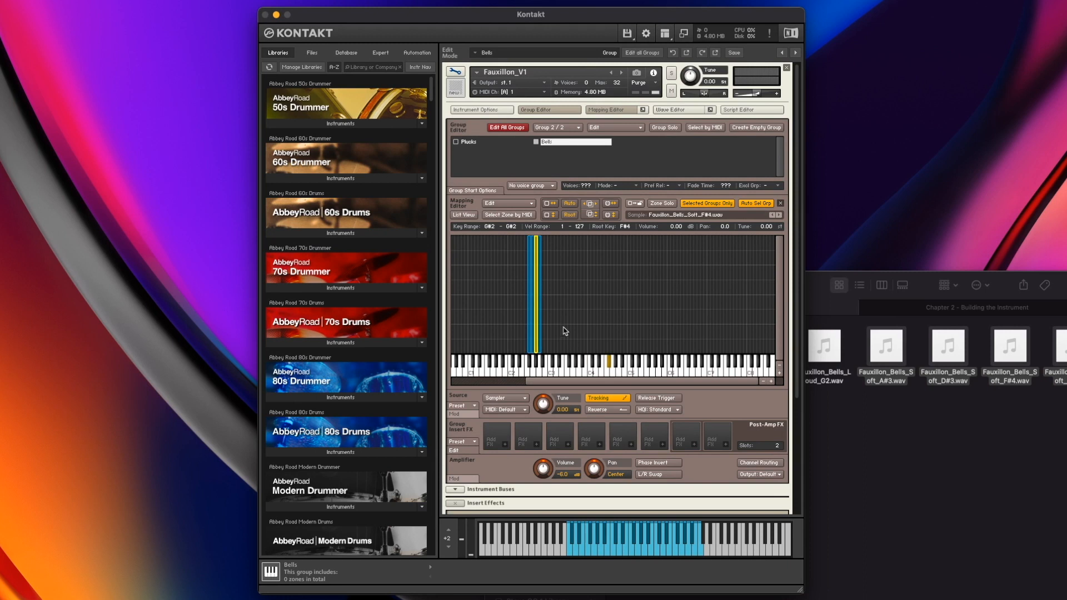
{"action": "left_click", "coordinate": [540, 339]}
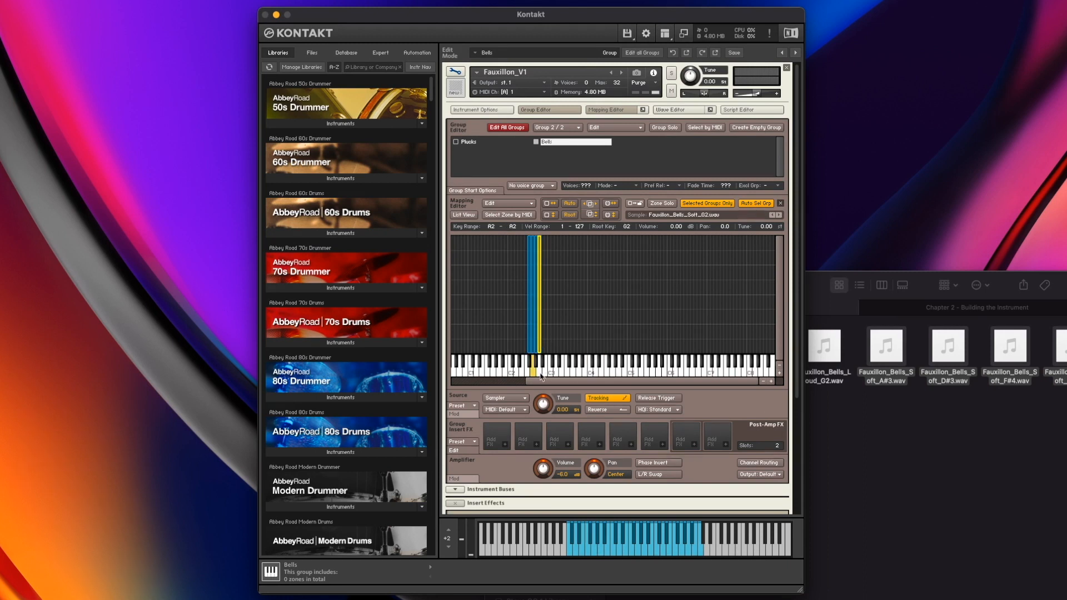
{"action": "left_click", "coordinate": [529, 348]}
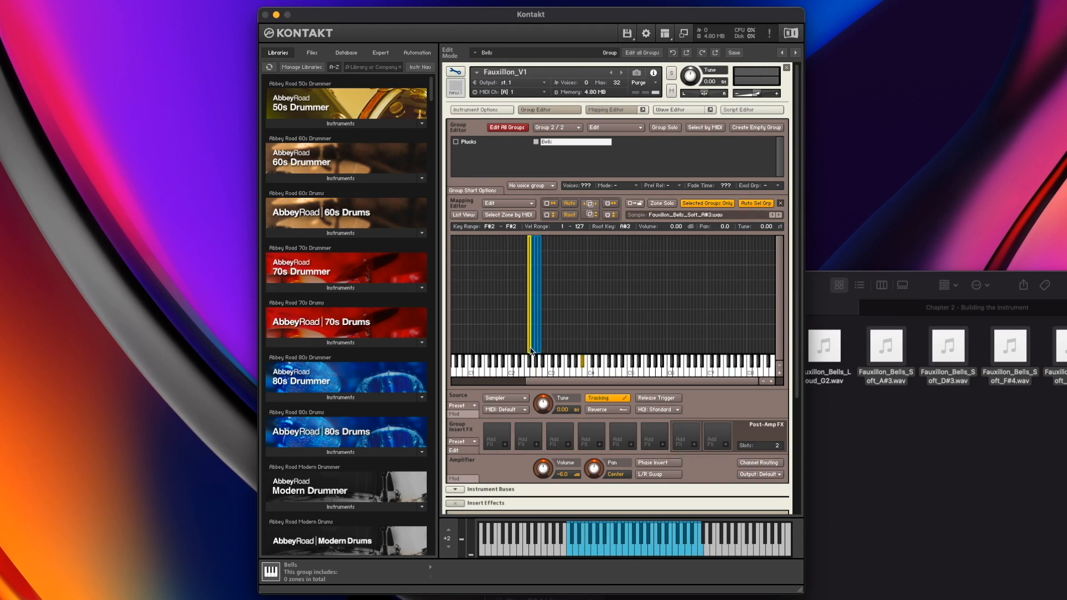
{"action": "left_click", "coordinate": [581, 306]}
{"action": "left_click_drag", "start_coordinate": [615, 289], "coordinate": [478, 284]}
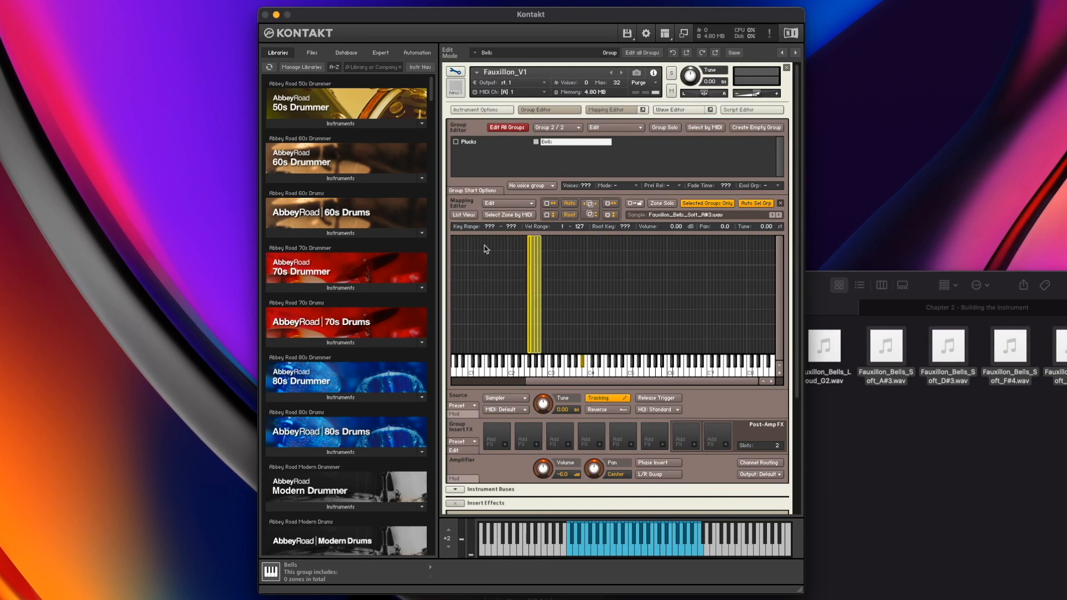
{"action": "left_click", "coordinate": [501, 204]}
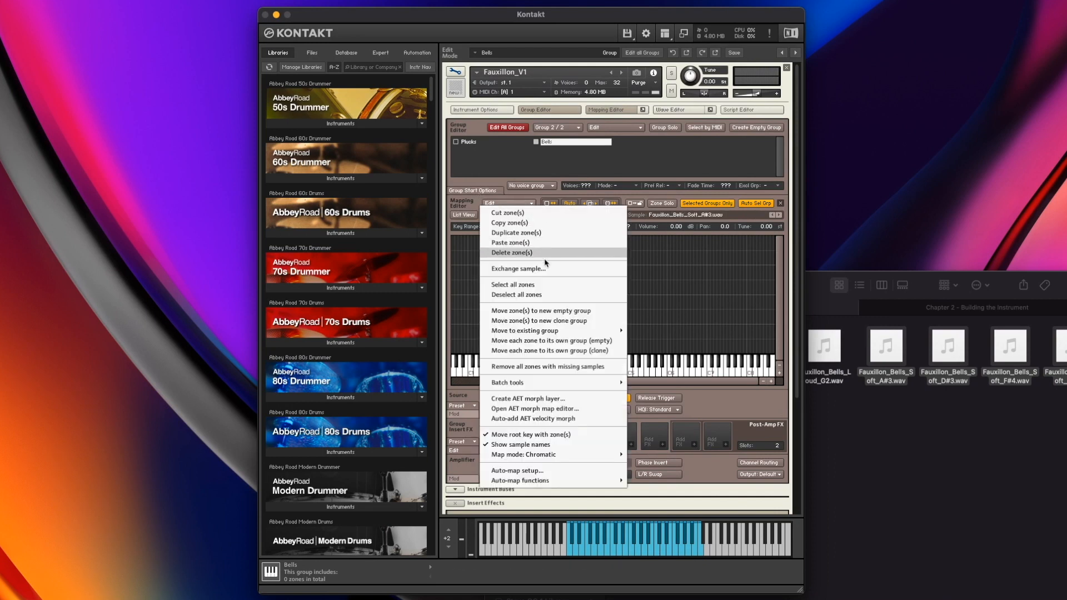
{"action": "mouse_move", "coordinate": [573, 488]}
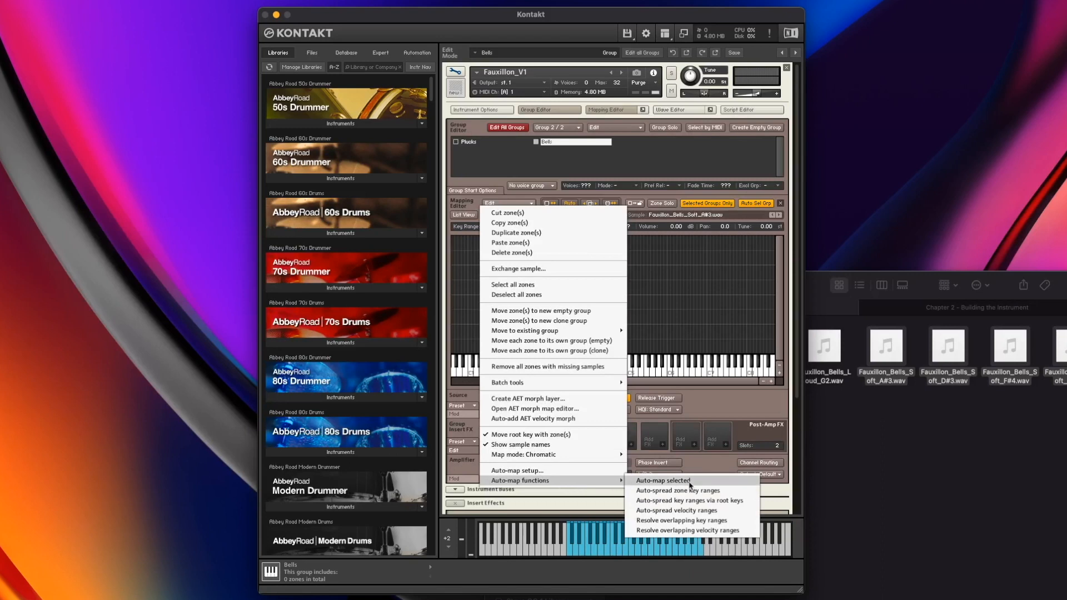
{"action": "left_click", "coordinate": [746, 502]}
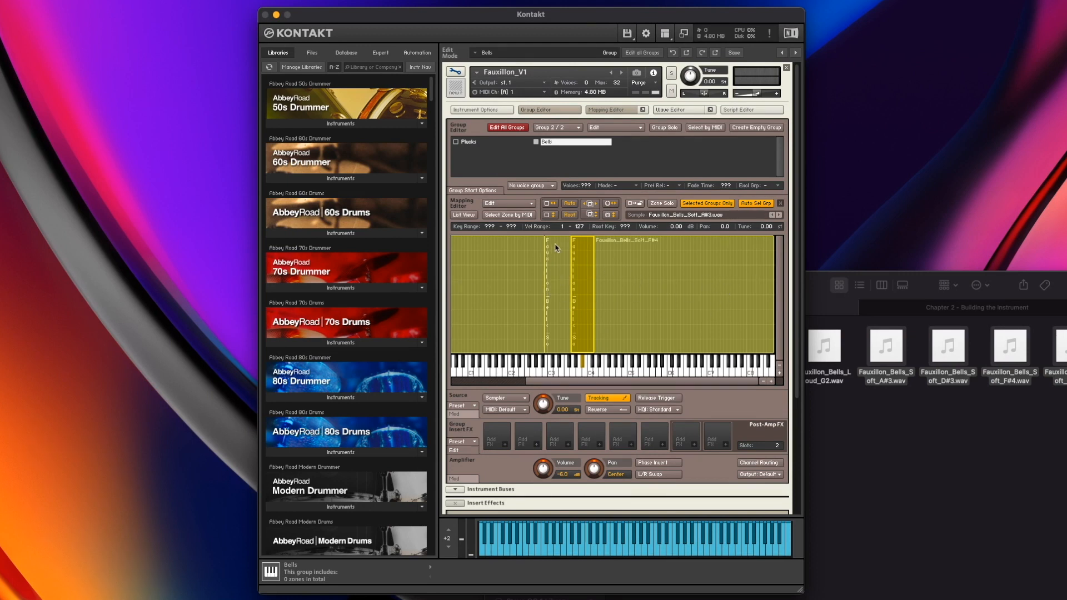
Deselect all zones and shrink the highest bell zone's key range to end at C#5
{"action": "left_click", "coordinate": [518, 204]}
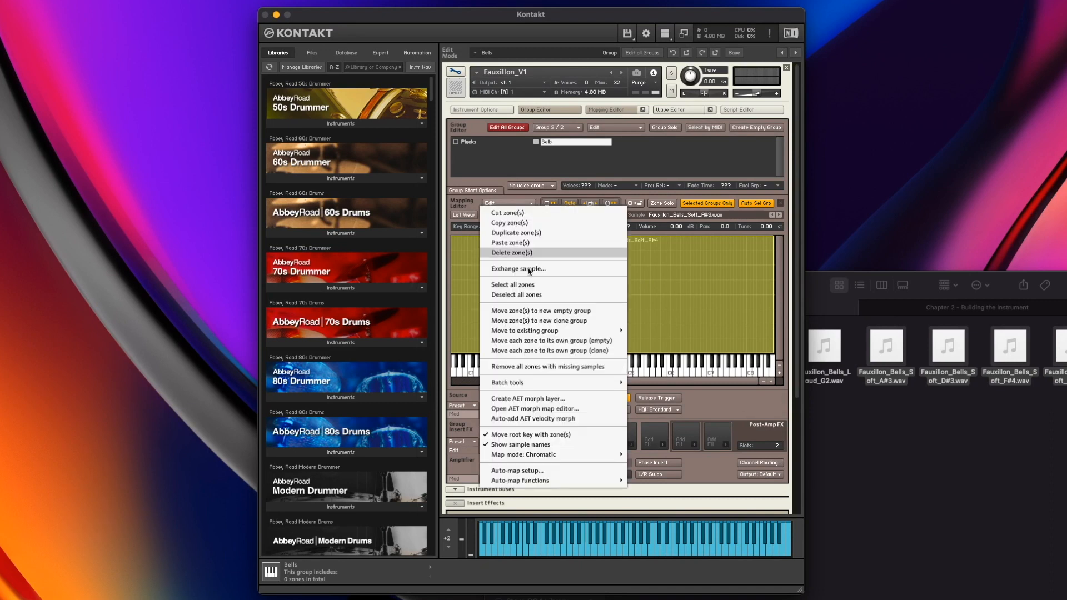
{"action": "left_click", "coordinate": [545, 295]}
{"action": "left_click", "coordinate": [648, 290]}
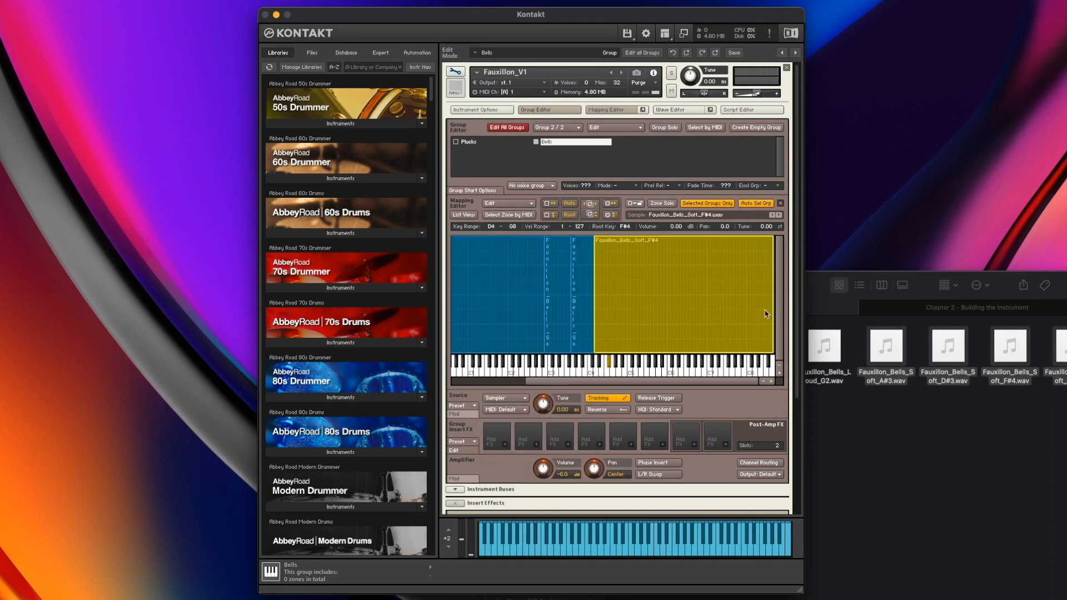
{"action": "left_click_drag", "start_coordinate": [769, 310], "coordinate": [643, 310]}
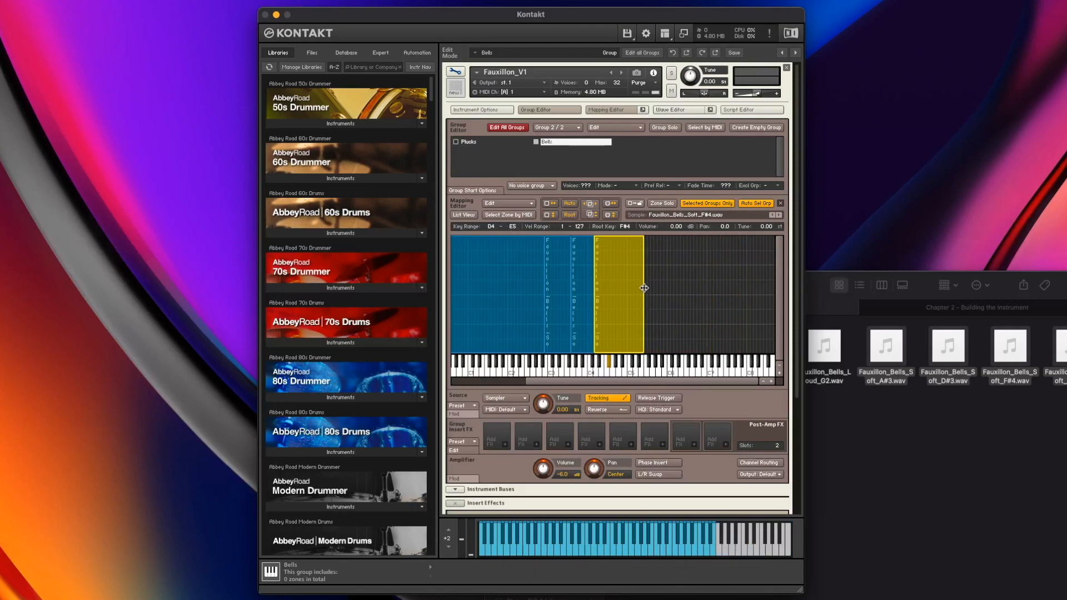
{"action": "left_click_drag", "start_coordinate": [643, 289], "coordinate": [633, 292]}
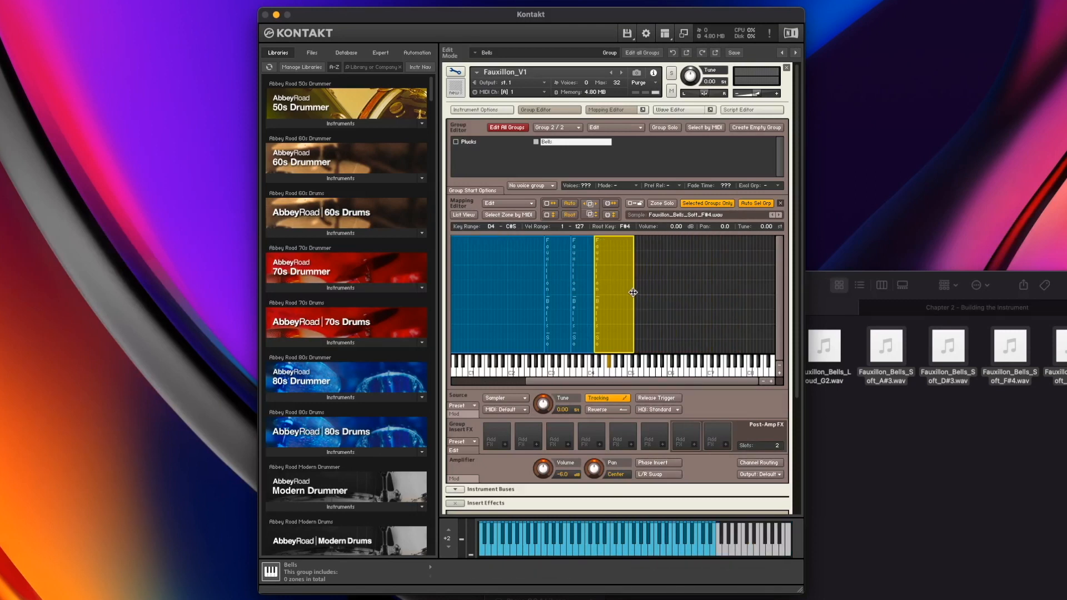
Raise the lowest bell zone's bottom key to C2 and review the neighbouring zones' key ranges
{"action": "left_click", "coordinate": [480, 296]}
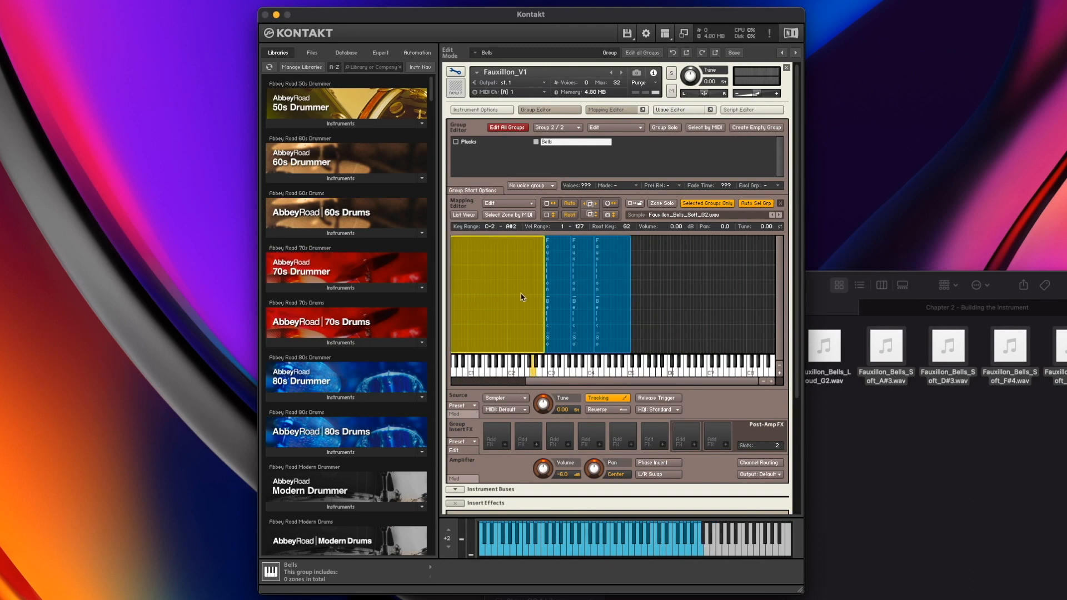
{"action": "scroll", "coordinate": [527, 296], "scroll_direction": "left", "scroll_amount": 3}
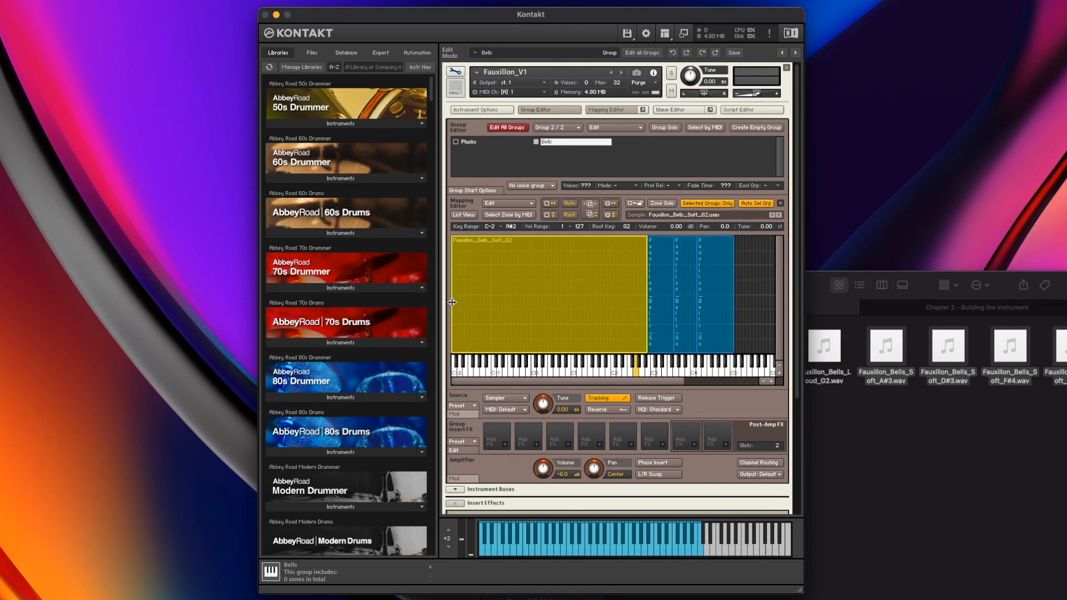
{"action": "left_click_drag", "start_coordinate": [452, 302], "coordinate": [612, 299]}
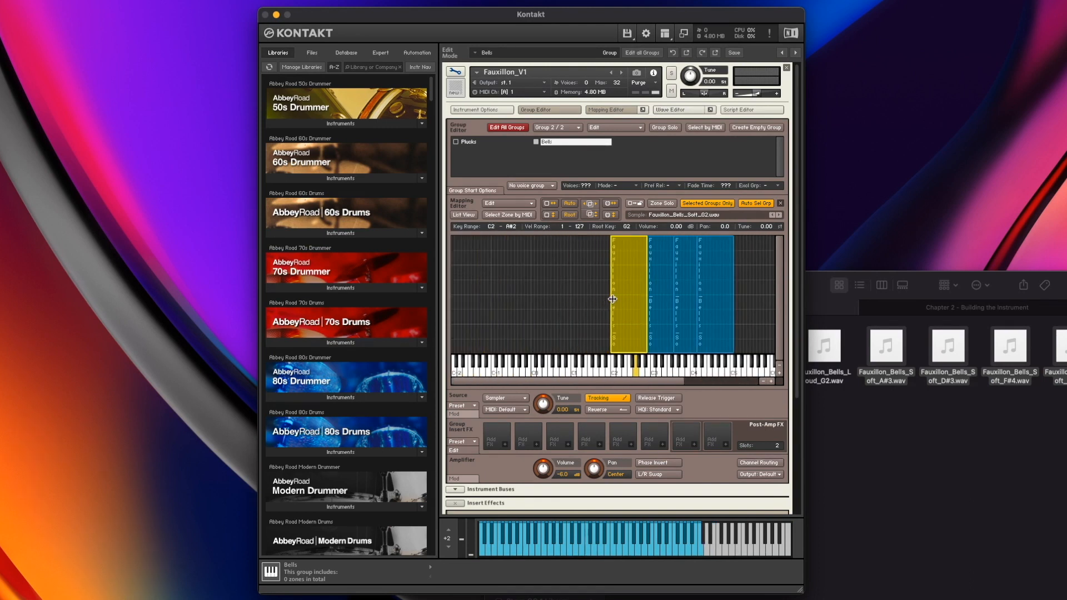
{"action": "left_click", "coordinate": [581, 294]}
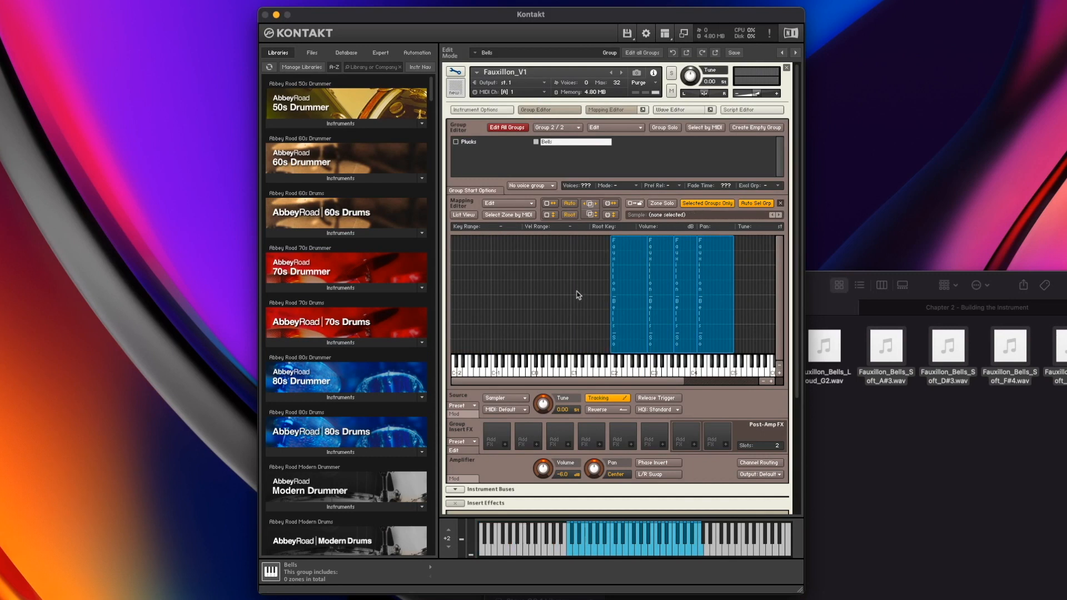
{"action": "left_click", "coordinate": [631, 296]}
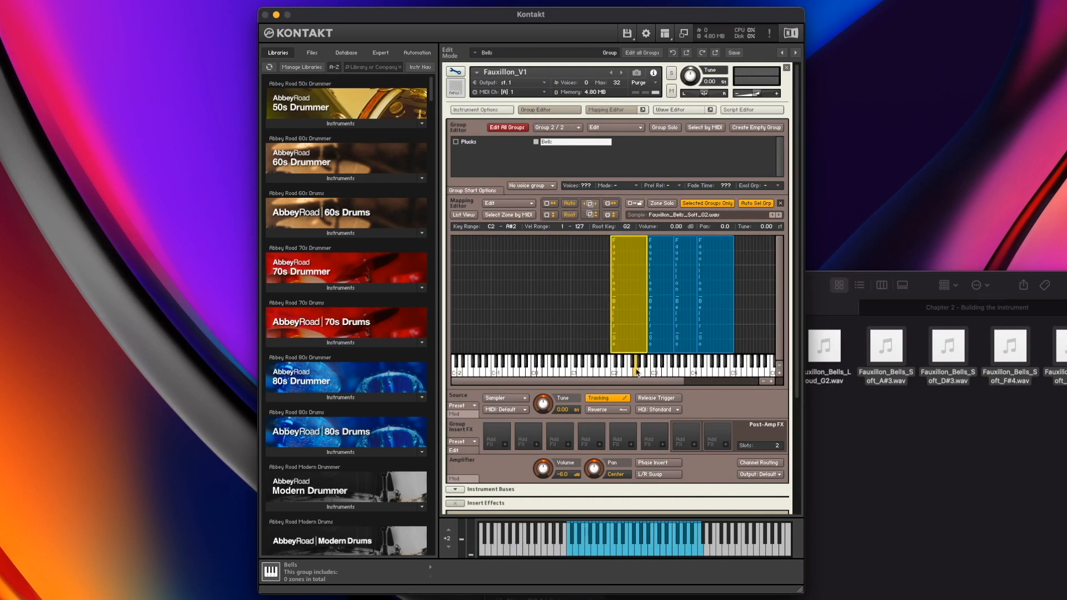
{"action": "left_click", "coordinate": [655, 346]}
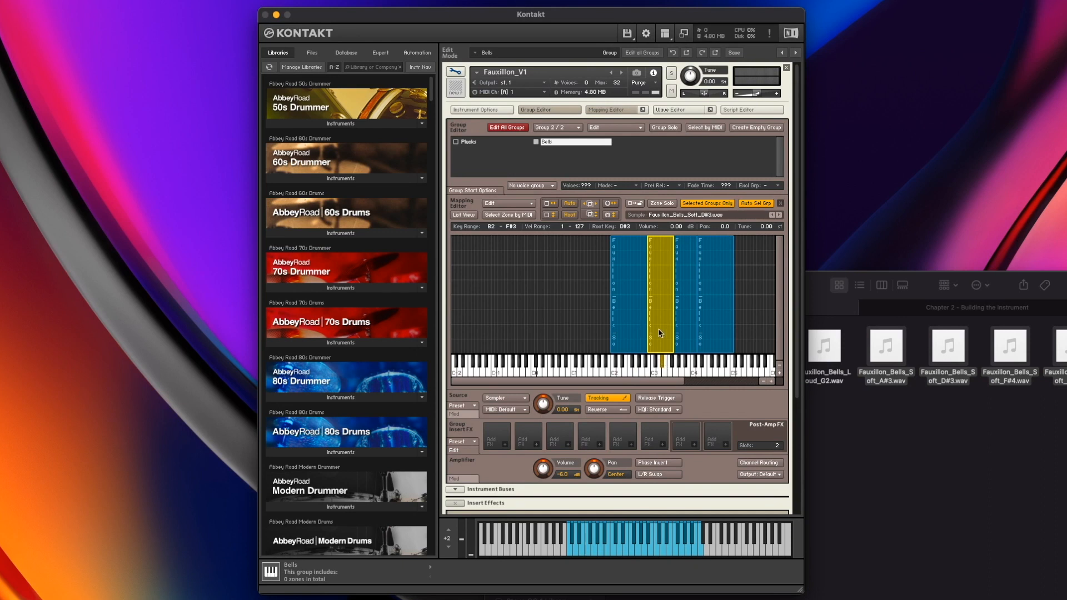
{"action": "left_click", "coordinate": [685, 347]}
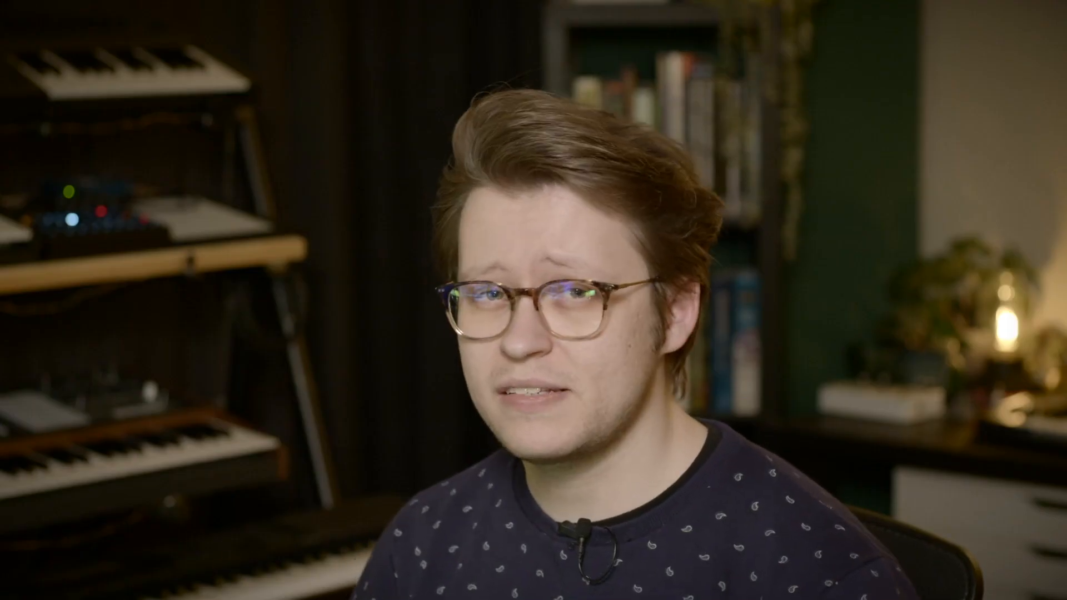
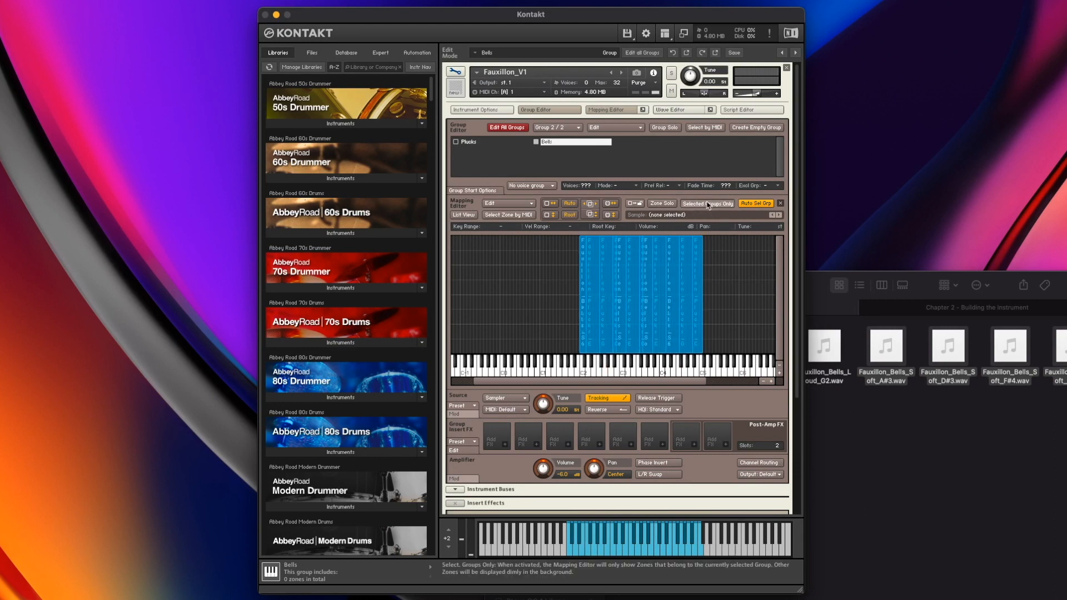
Solo the Bells group in the mapping view and limit the soft bell zones' velocity range to 1–40
{"action": "left_click", "coordinate": [726, 204]}
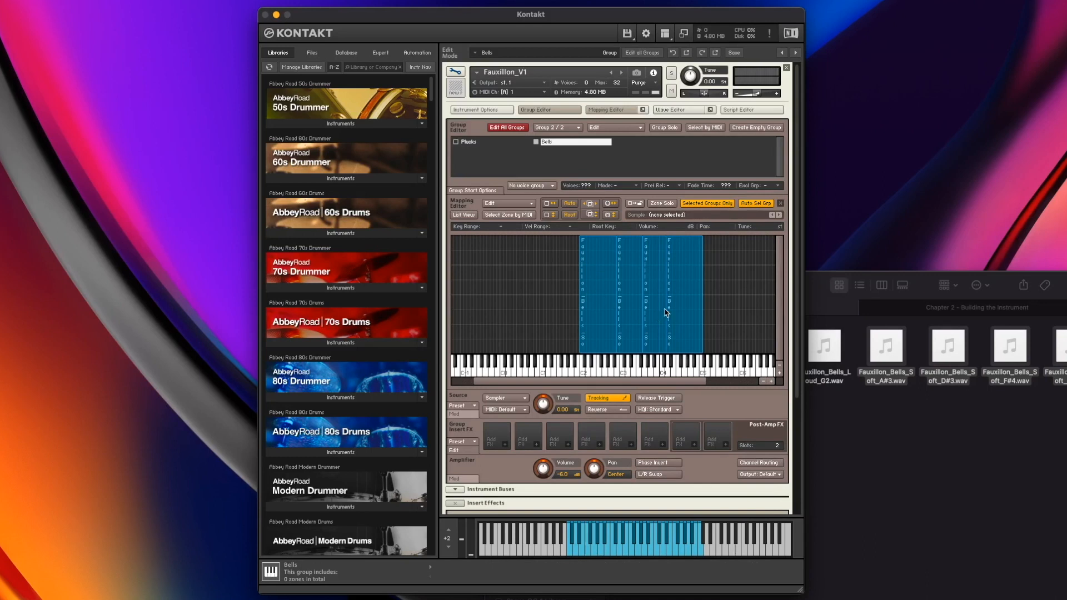
{"action": "left_click", "coordinate": [671, 129]}
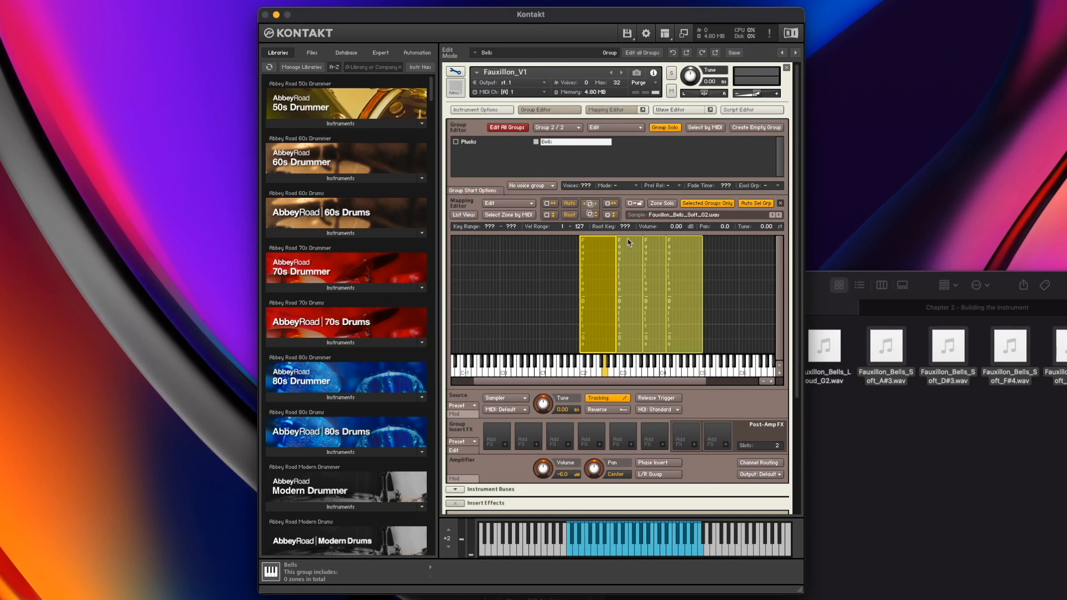
{"action": "left_click_drag", "start_coordinate": [675, 237], "coordinate": [675, 281]}
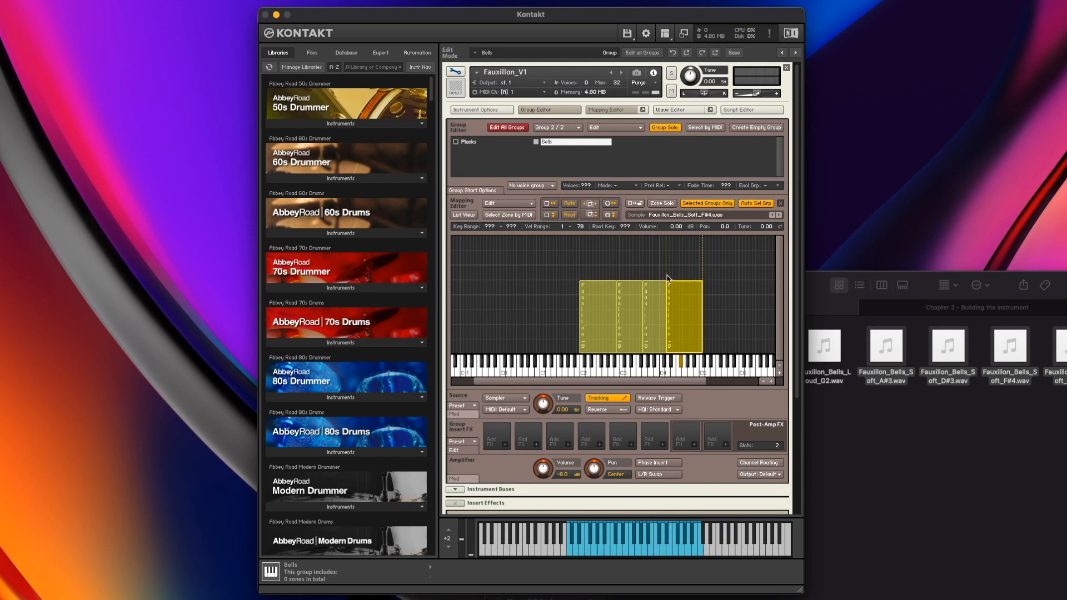
{"action": "mouse_move", "coordinate": [581, 228]}
{"action": "left_mouse_down"}
{"action": "mouse_move", "coordinate": [583, 239]}
{"action": "mouse_move", "coordinate": [580, 229]}
{"action": "left_mouse_up"}
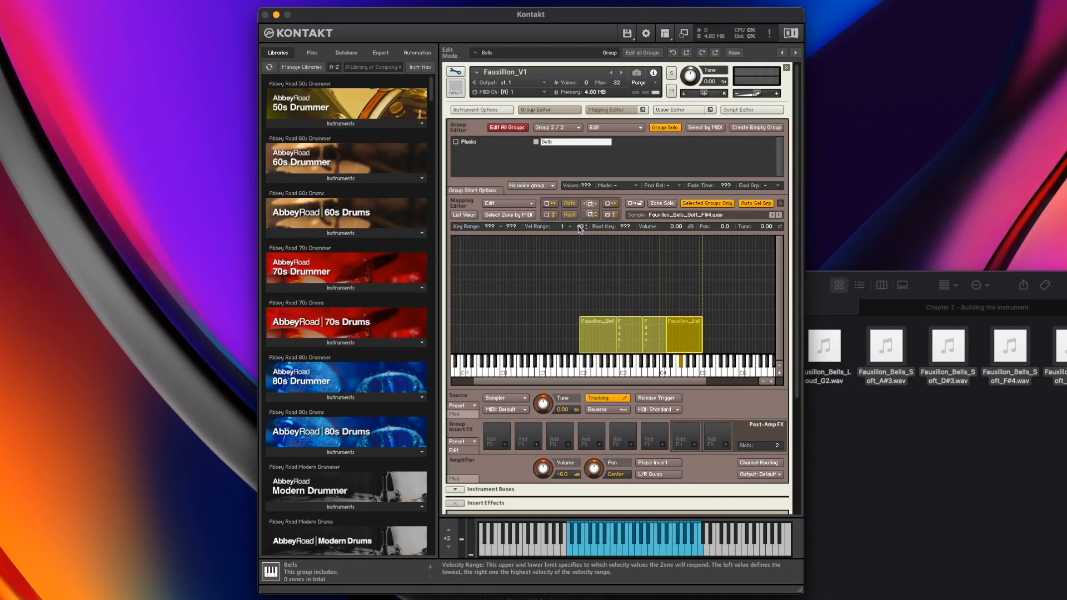
Import the loud bell samples from the Finder folder into the Bells group's mapping
{"action": "left_click", "coordinate": [721, 283]}
{"action": "left_click", "coordinate": [611, 335]}
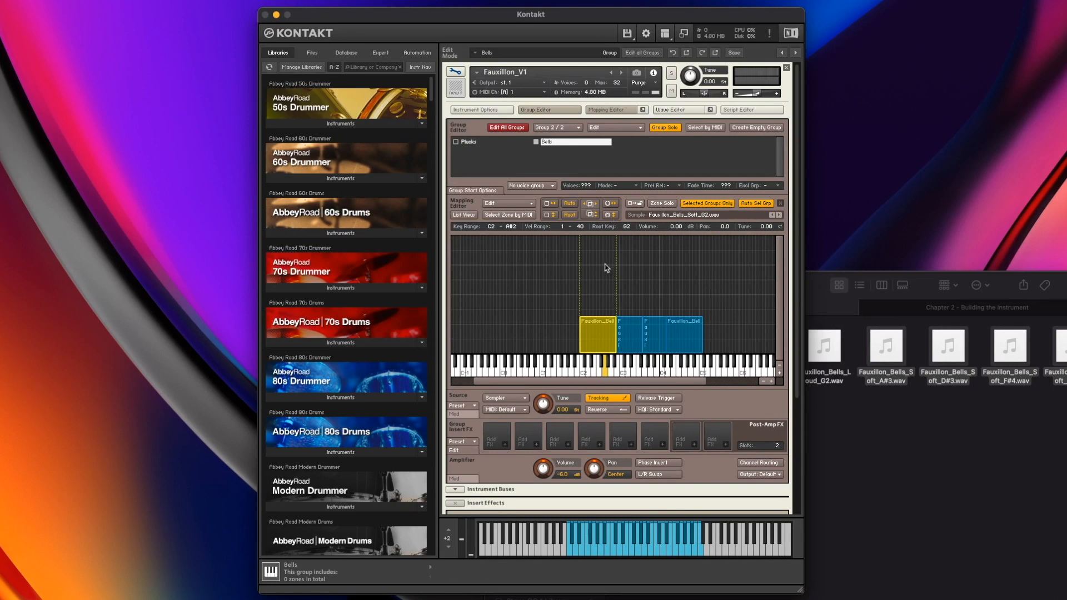
{"action": "left_click", "coordinate": [620, 290]}
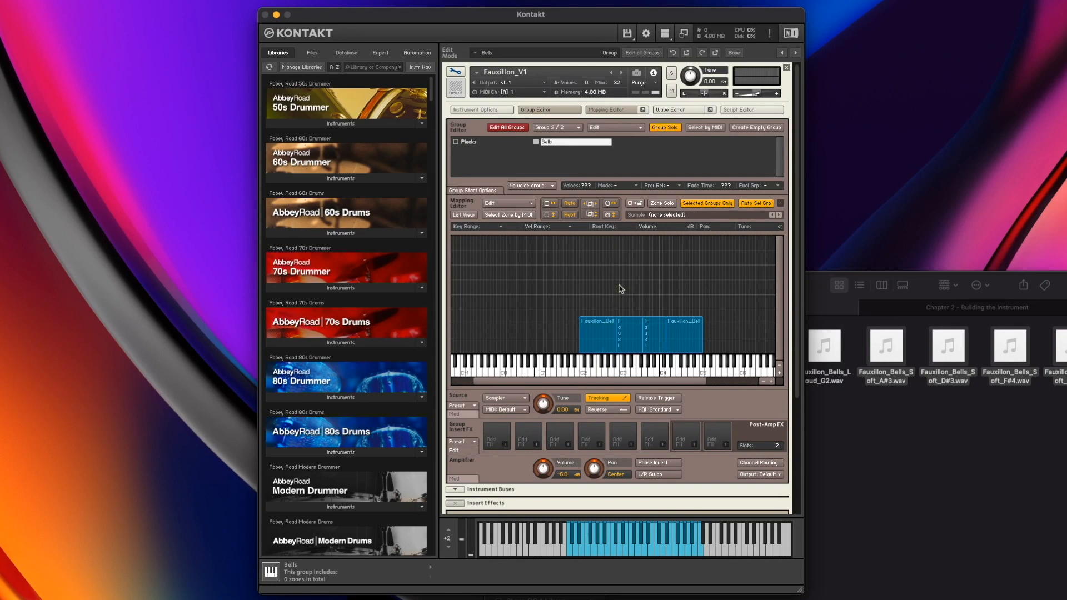
{"action": "left_click", "coordinate": [944, 422]}
{"action": "left_click_drag", "start_coordinate": [836, 421], "coordinate": [494, 343]}
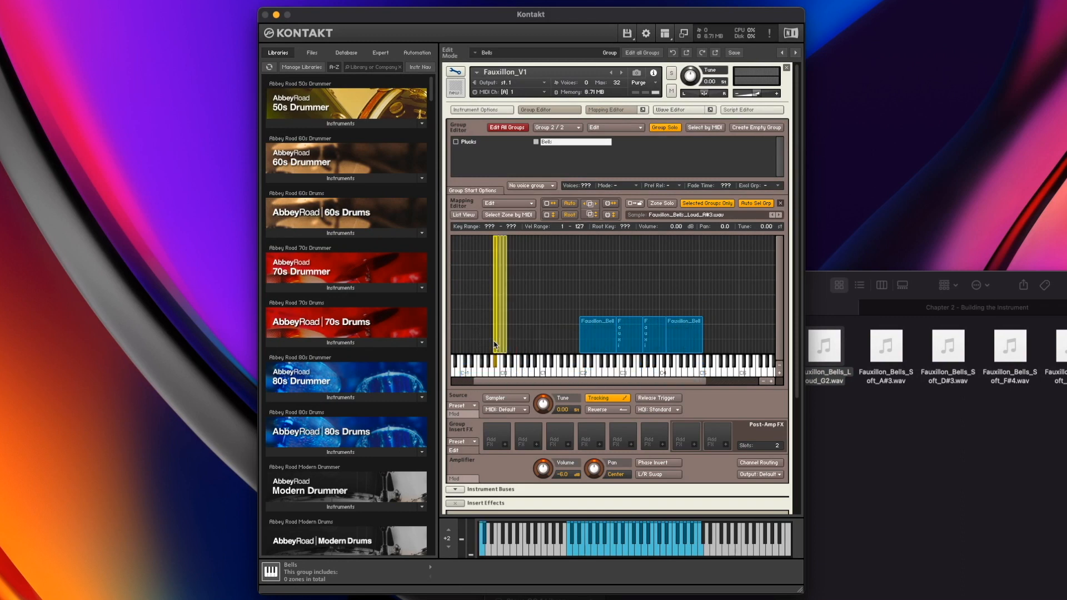
Apply Auto-map setup to the loud samples with the note token as Make root key
{"action": "left_click", "coordinate": [498, 205]}
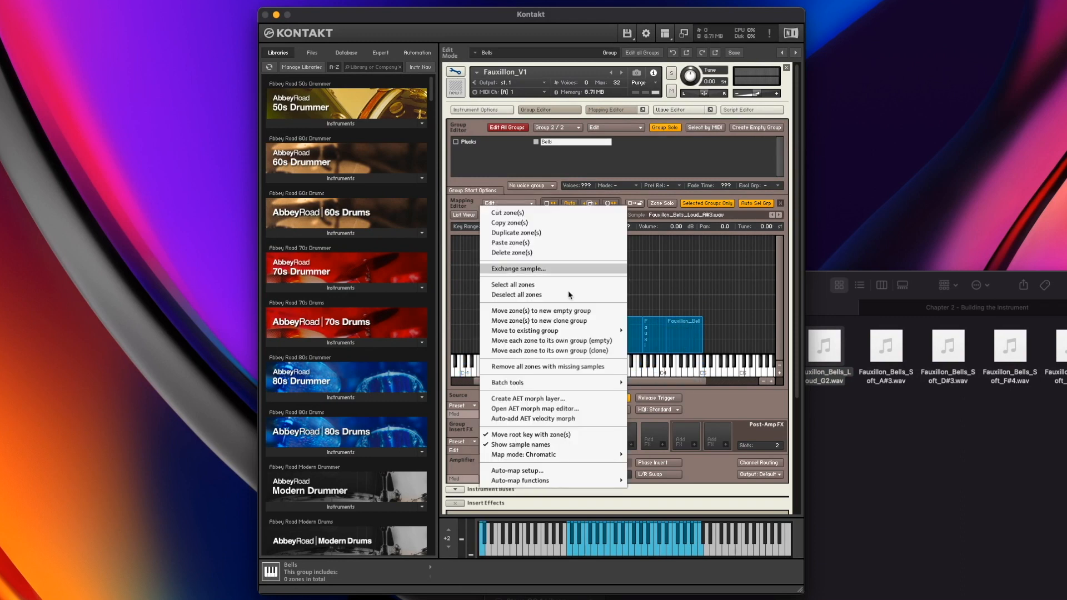
{"action": "left_click", "coordinate": [565, 468]}
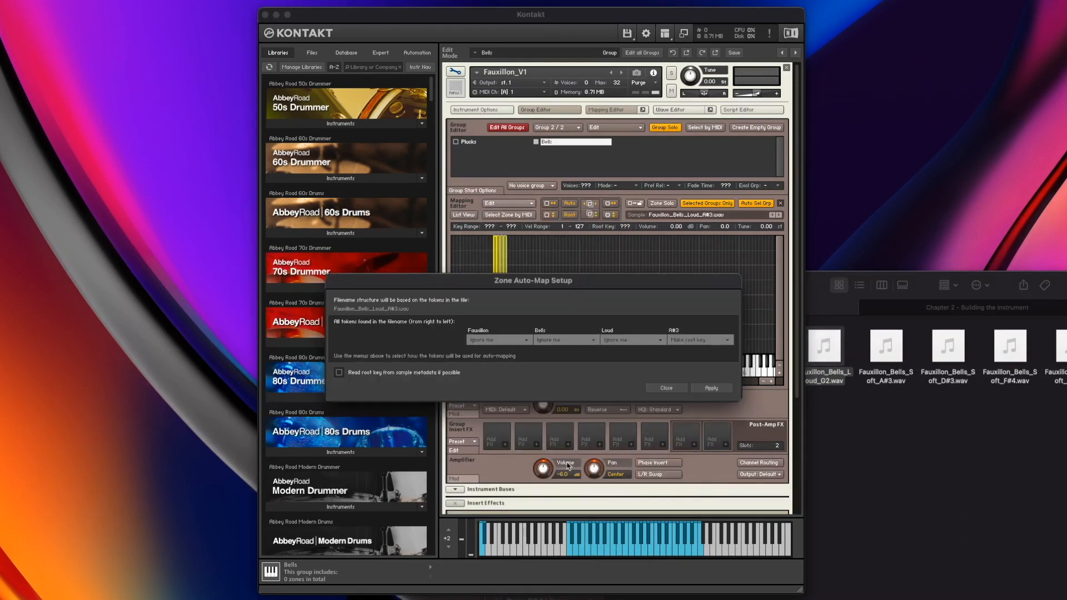
{"action": "left_click", "coordinate": [710, 388]}
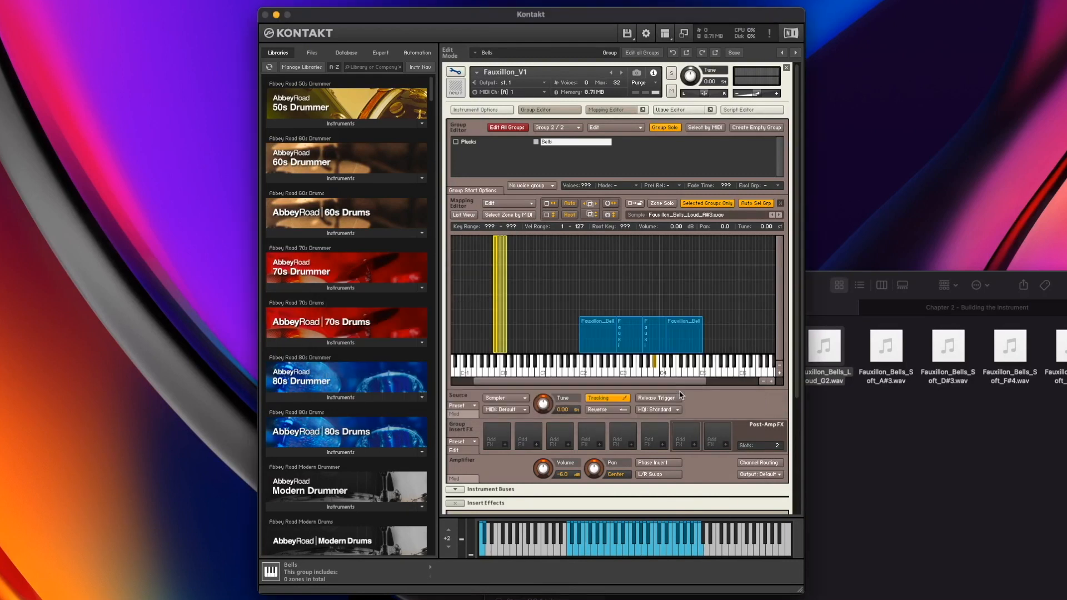
Select all loud bell zones and apply Auto-map selected to them
{"action": "left_click", "coordinate": [523, 330]}
{"action": "left_click", "coordinate": [505, 325]}
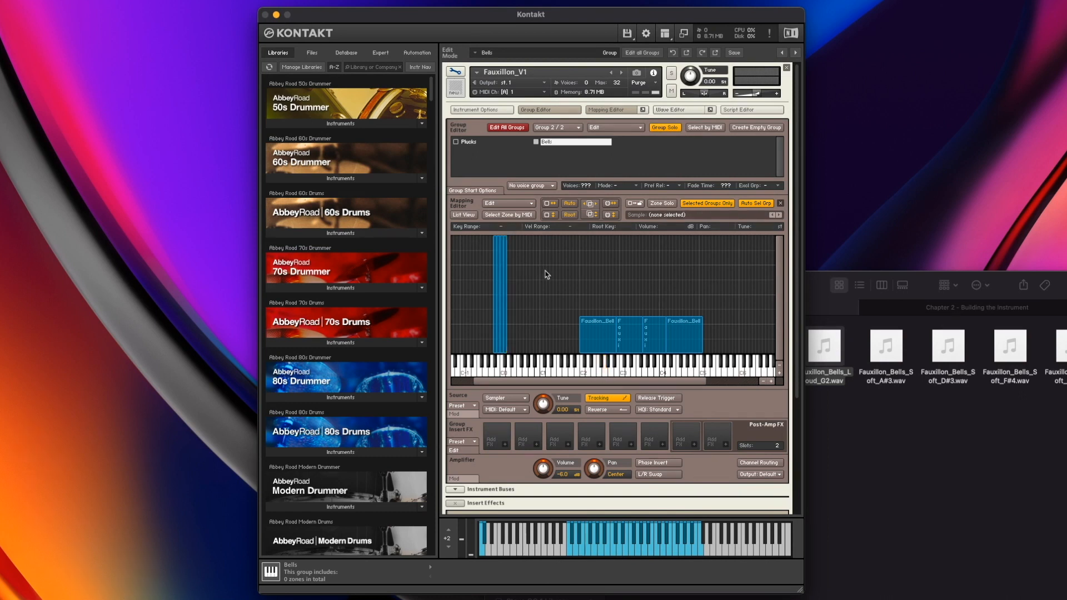
{"action": "left_click_drag", "start_coordinate": [546, 273], "coordinate": [468, 275]}
{"action": "left_click", "coordinate": [494, 201]}
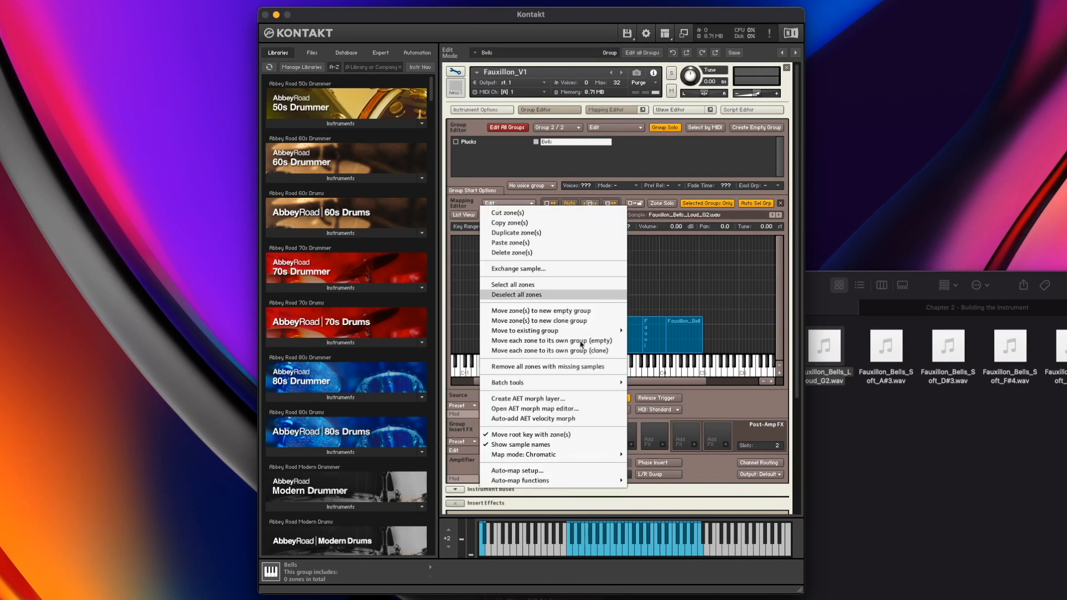
{"action": "mouse_move", "coordinate": [599, 482]}
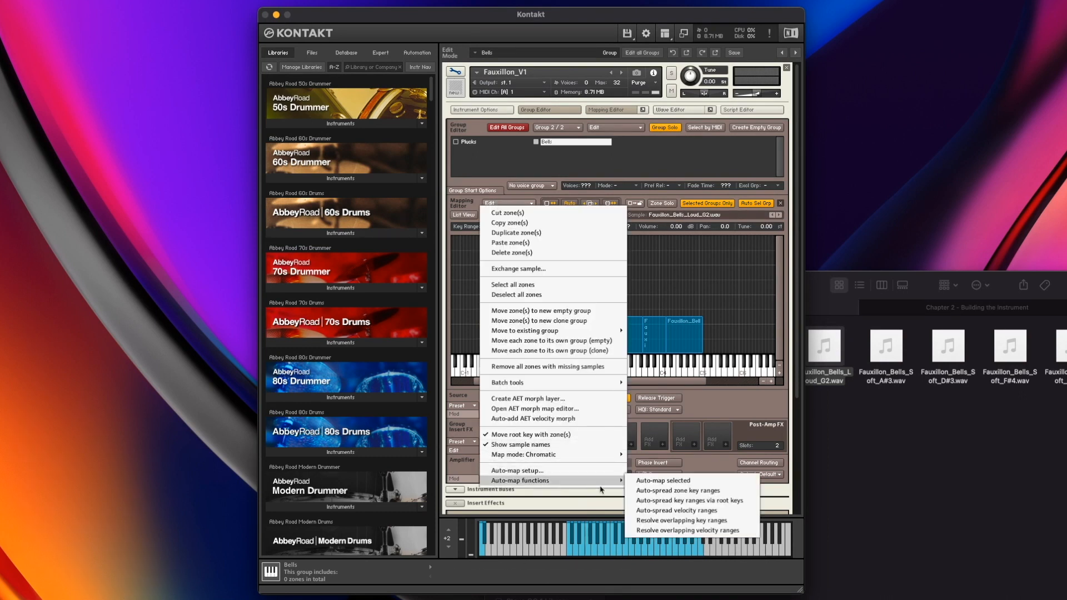
{"action": "left_click", "coordinate": [726, 501]}
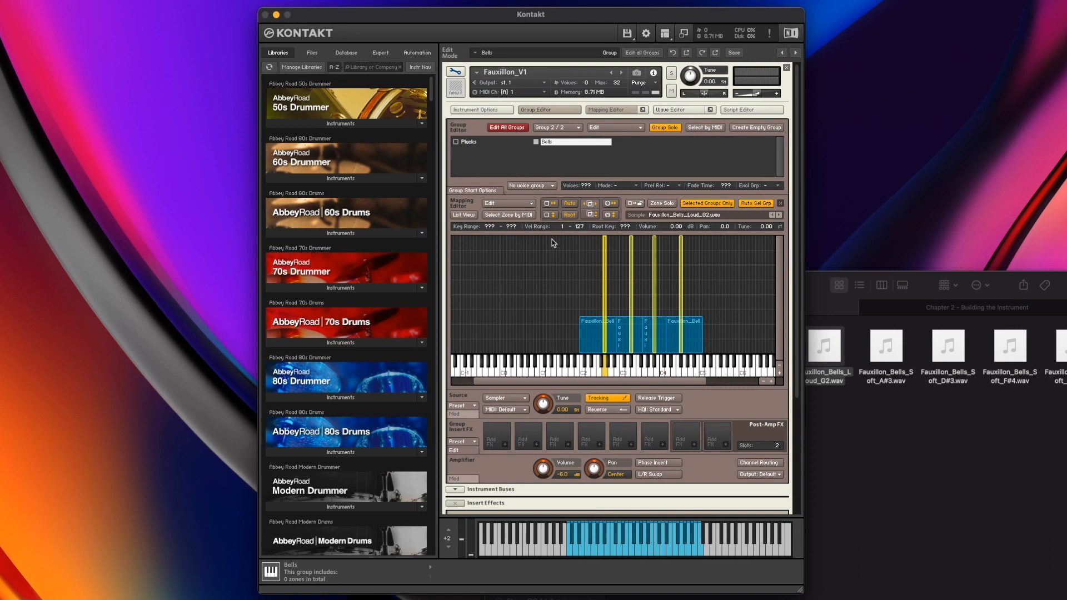
Set the loud zones' velocity range to 41–127 and auto-spread their key ranges via root keys
{"action": "left_click_drag", "start_coordinate": [561, 228], "coordinate": [561, 227]}
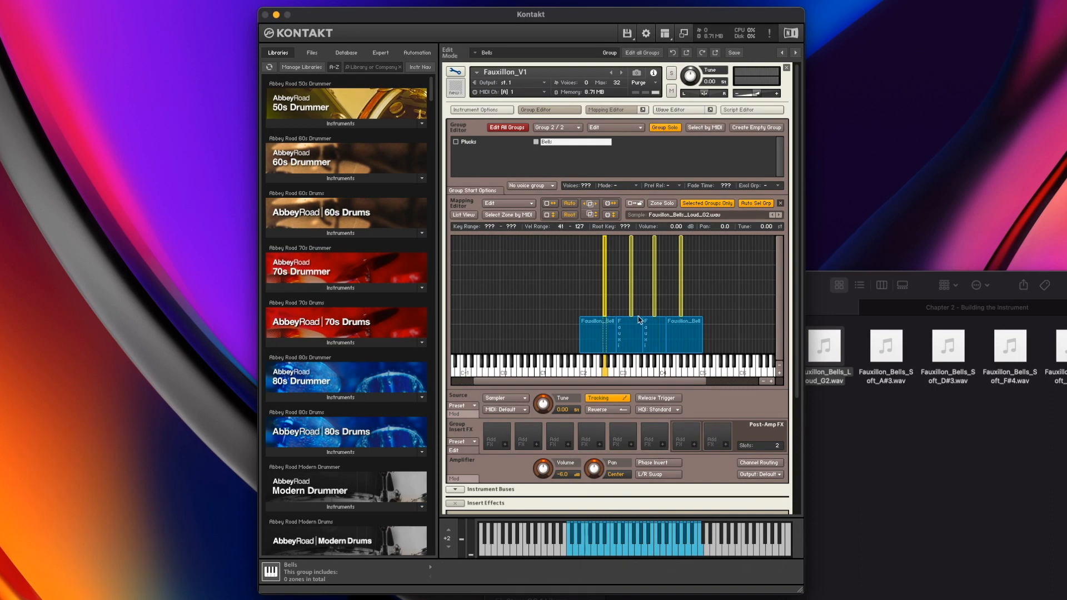
{"action": "left_click", "coordinate": [510, 204]}
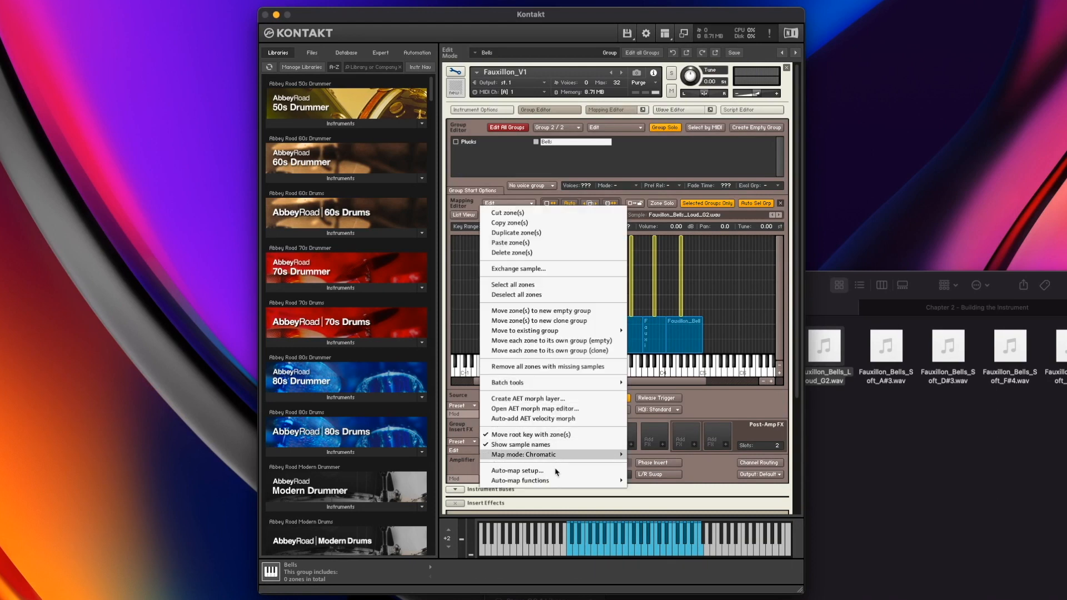
{"action": "mouse_move", "coordinate": [560, 484]}
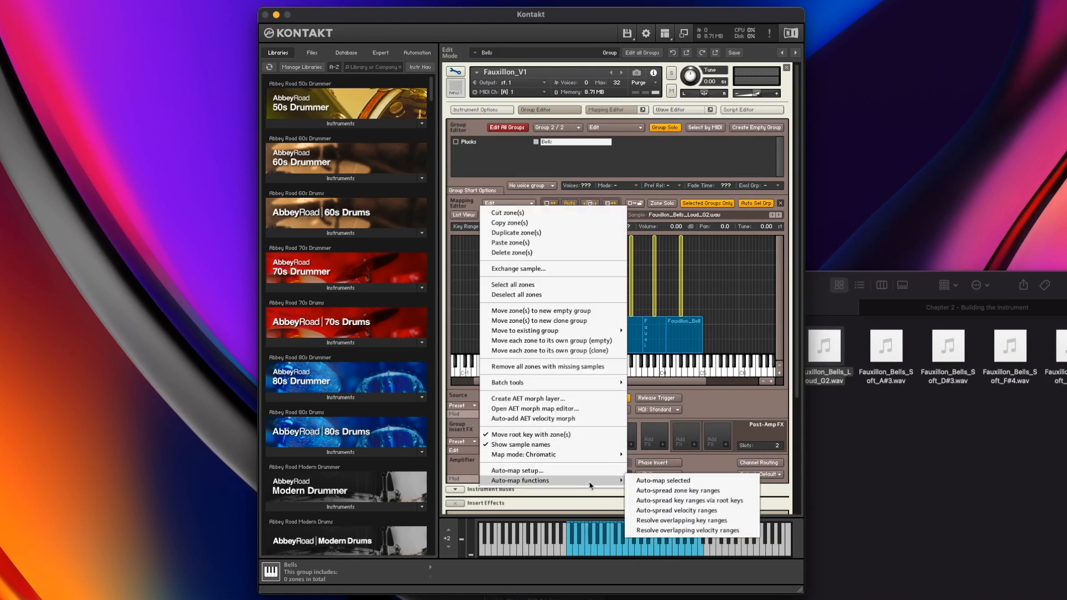
{"action": "left_click", "coordinate": [701, 500]}
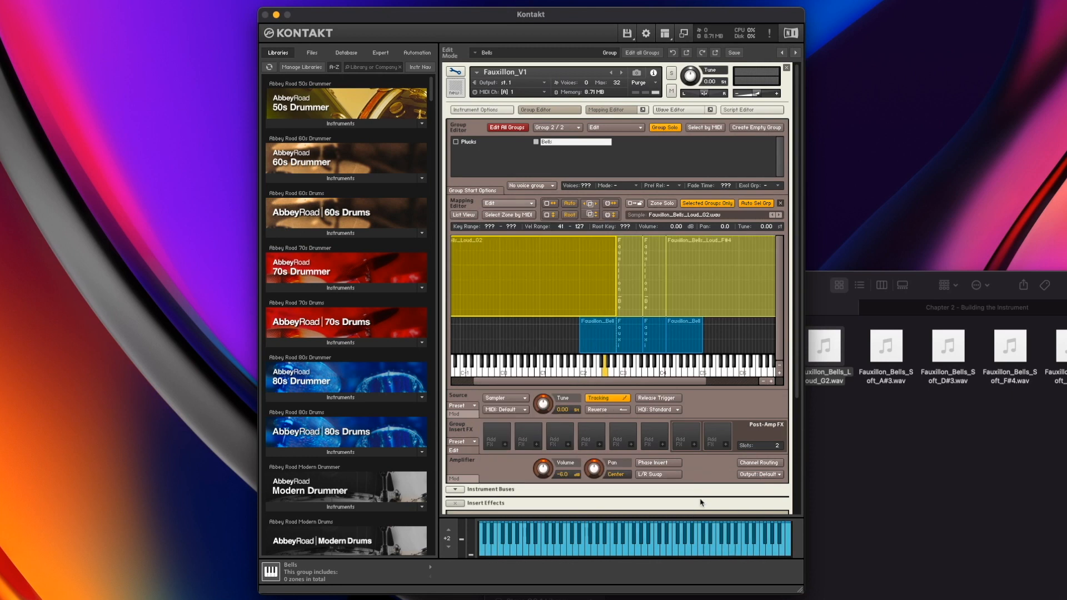
Raise the lowest loud bell zone's bottom key to C2
{"action": "left_click", "coordinate": [726, 331]}
{"action": "left_click", "coordinate": [511, 312]}
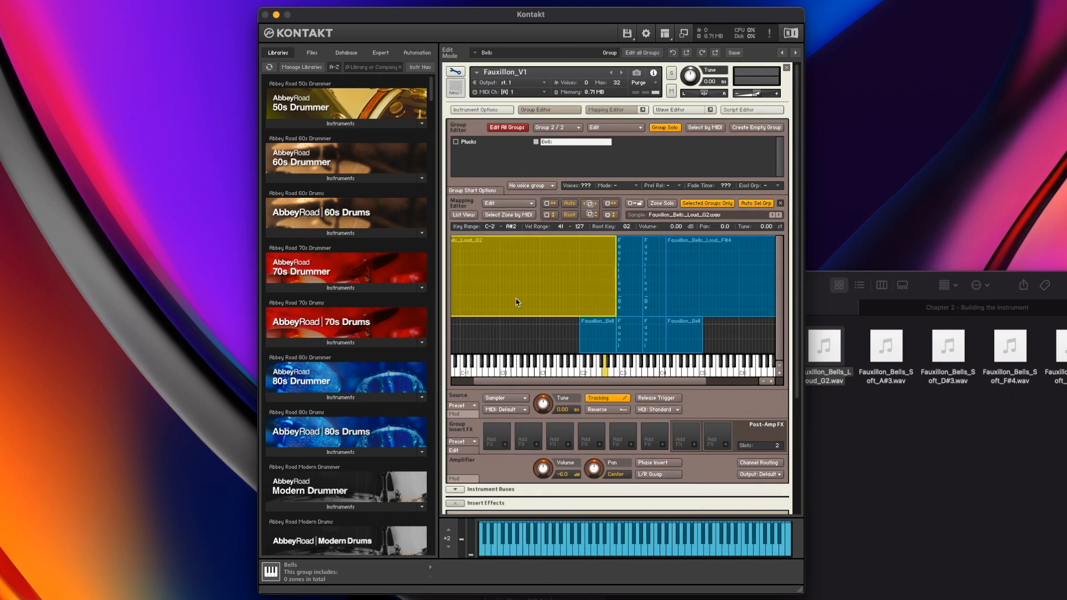
{"action": "scroll", "coordinate": [521, 289], "scroll_direction": "left", "scroll_amount": 2}
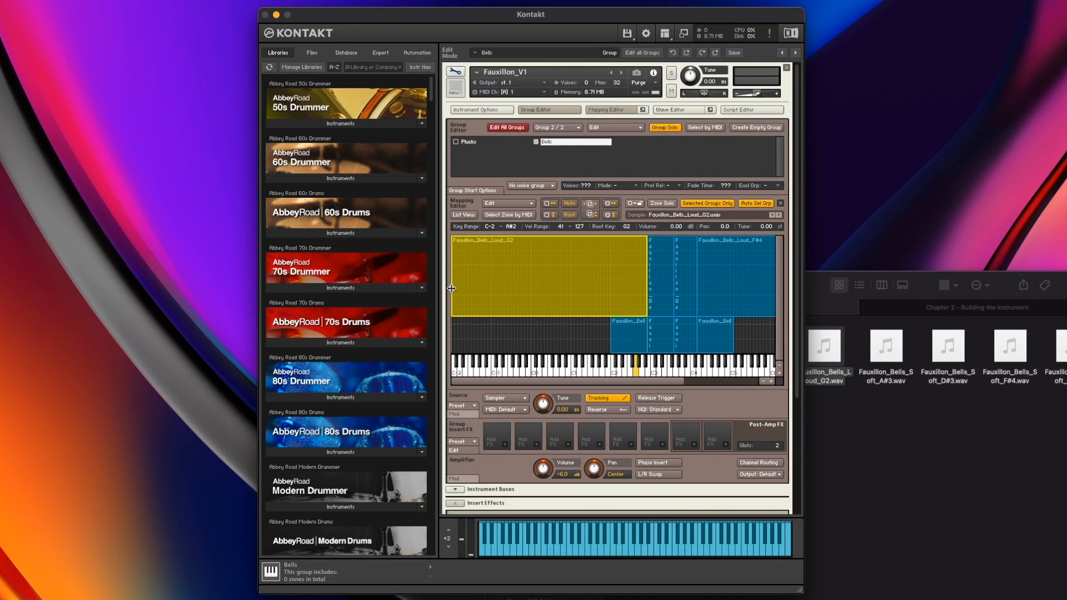
{"action": "left_click_drag", "start_coordinate": [452, 289], "coordinate": [612, 288]}
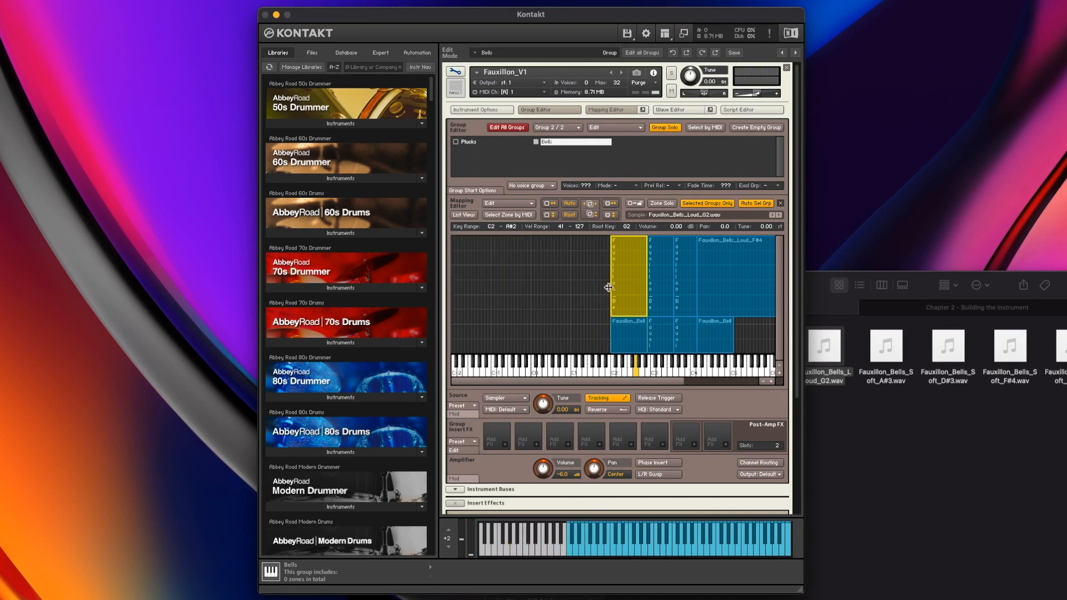
{"action": "scroll", "coordinate": [606, 299], "scroll_direction": "right", "scroll_amount": 6}
{"action": "left_click", "coordinate": [606, 299]}
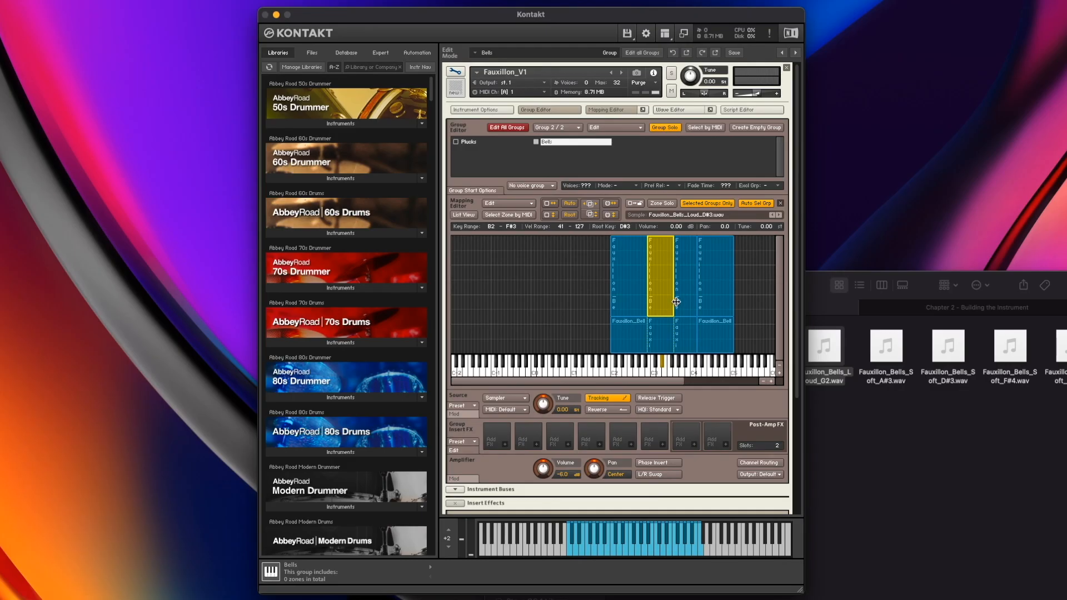
Adjust the key range boundaries between the middle loud bell zones so they meet without overlapping
{"action": "left_click_drag", "start_coordinate": [676, 301], "coordinate": [681, 300]}
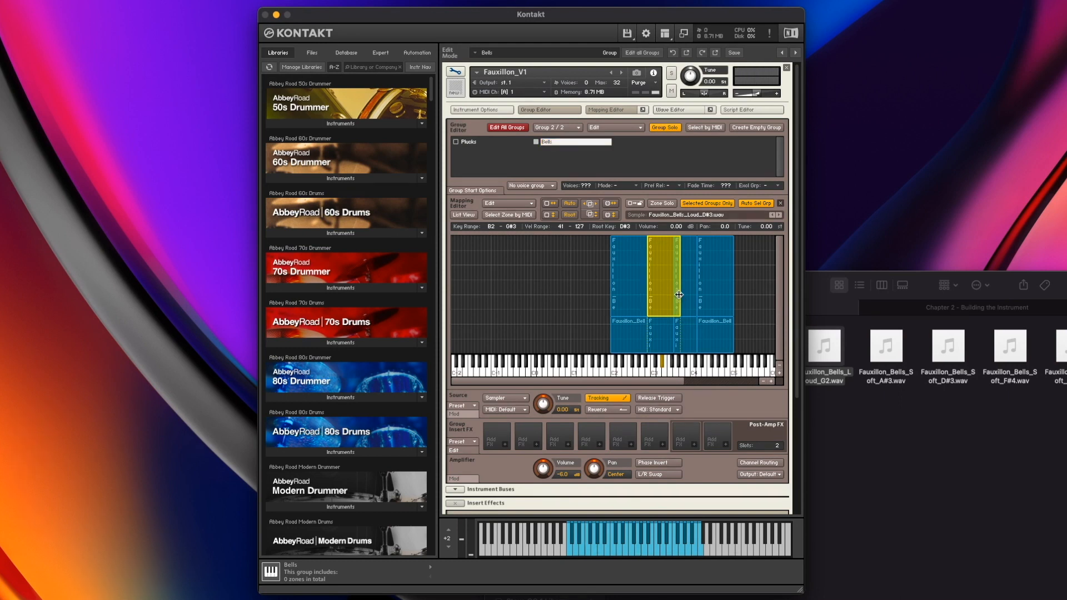
{"action": "left_click_drag", "start_coordinate": [677, 295], "coordinate": [671, 296]}
{"action": "left_click", "coordinate": [687, 290]}
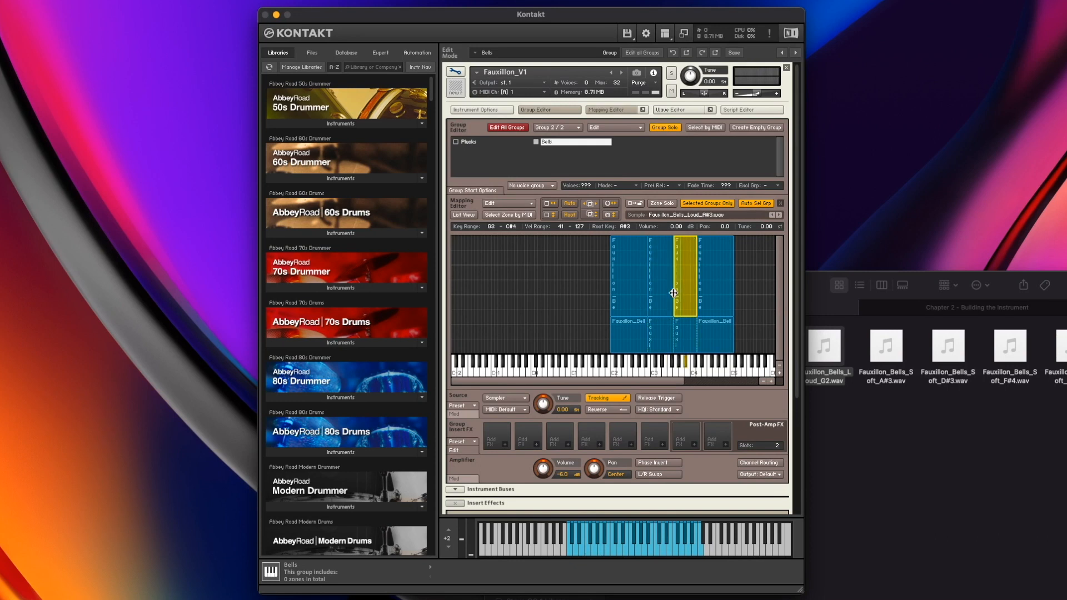
{"action": "left_click_drag", "start_coordinate": [675, 293], "coordinate": [681, 293]}
{"action": "left_click", "coordinate": [669, 292]}
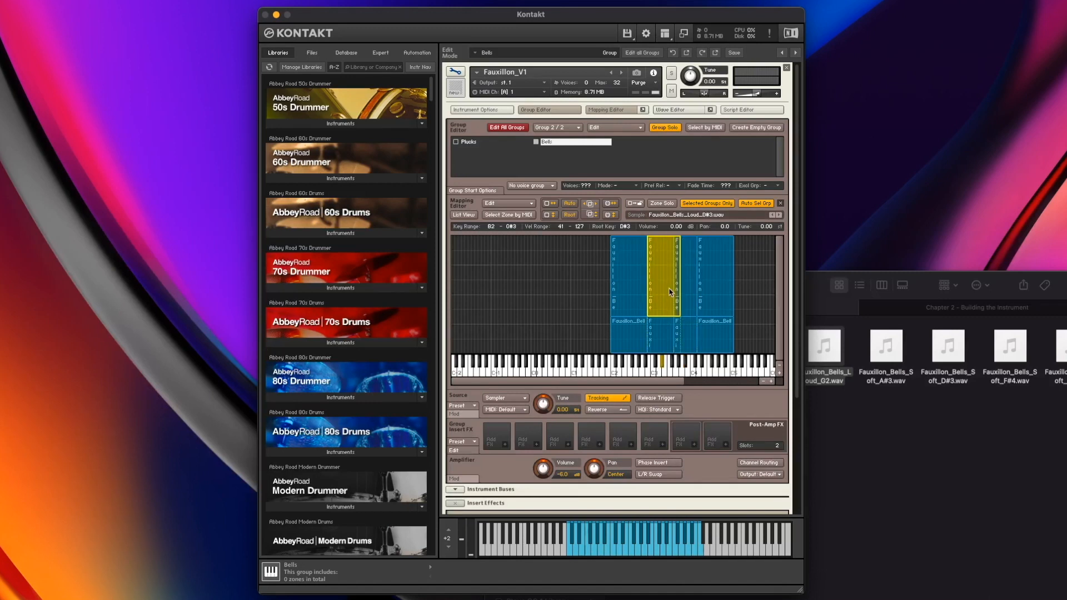
{"action": "left_click", "coordinate": [686, 288]}
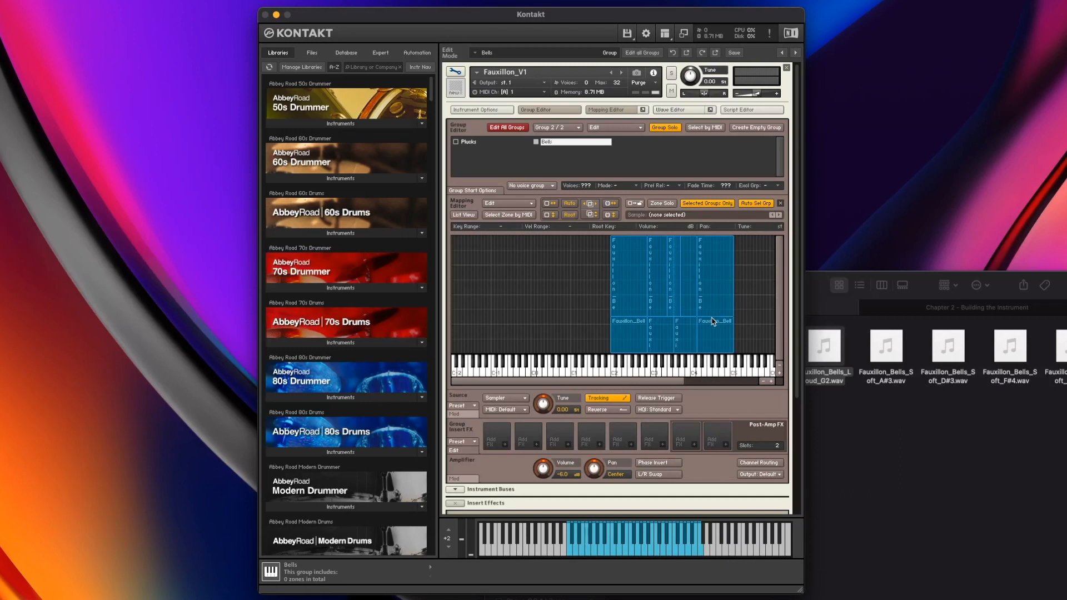
Select the highest loud bell zone and adjust its lower velocity boundary
{"action": "left_click", "coordinate": [716, 311]}
{"action": "left_click_drag", "start_coordinate": [714, 315], "coordinate": [715, 329]}
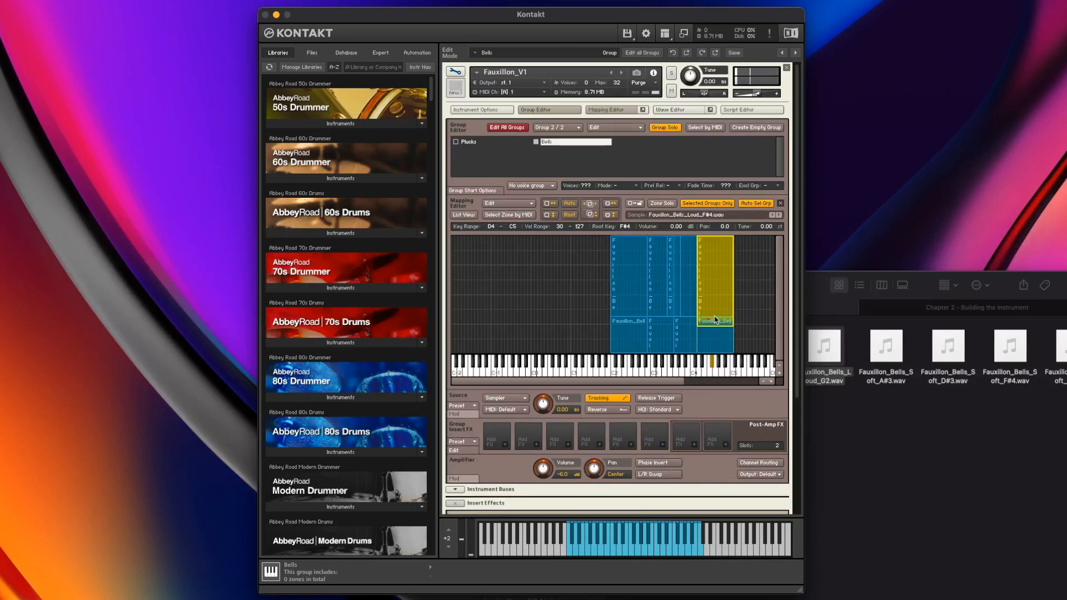
{"action": "left_click", "coordinate": [715, 320]}
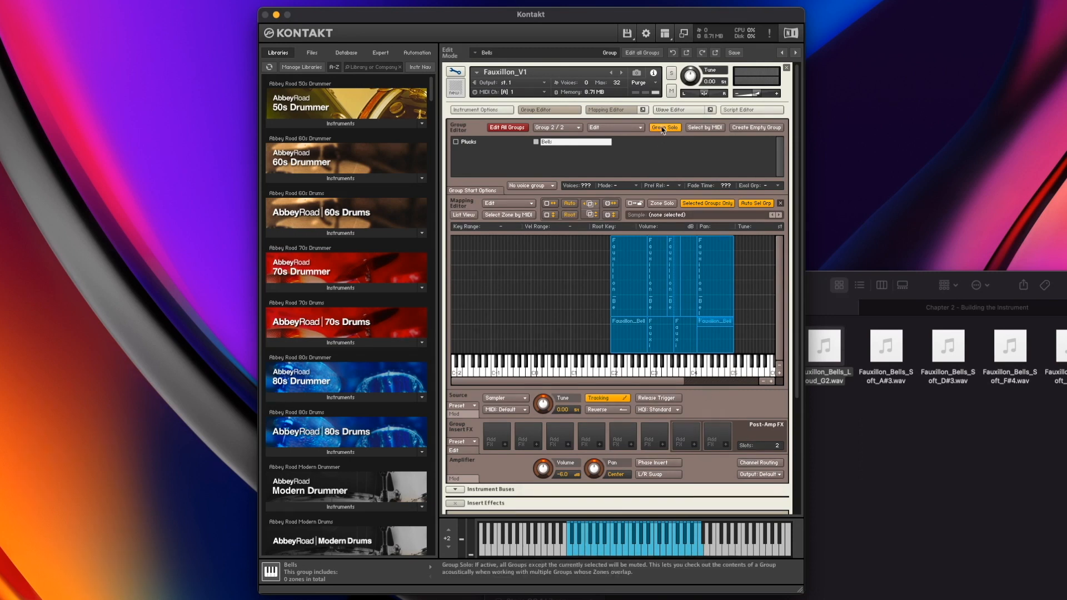
Turn off group solo and the selected-groups-only view, and switch to the Plucks group
{"action": "left_click", "coordinate": [662, 130]}
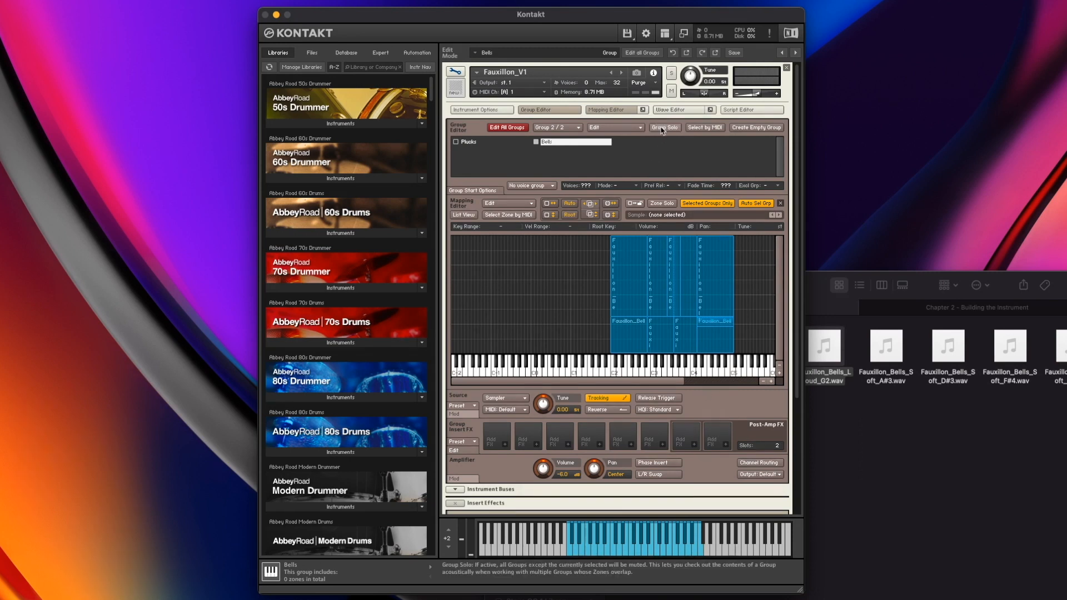
{"action": "left_click", "coordinate": [705, 204]}
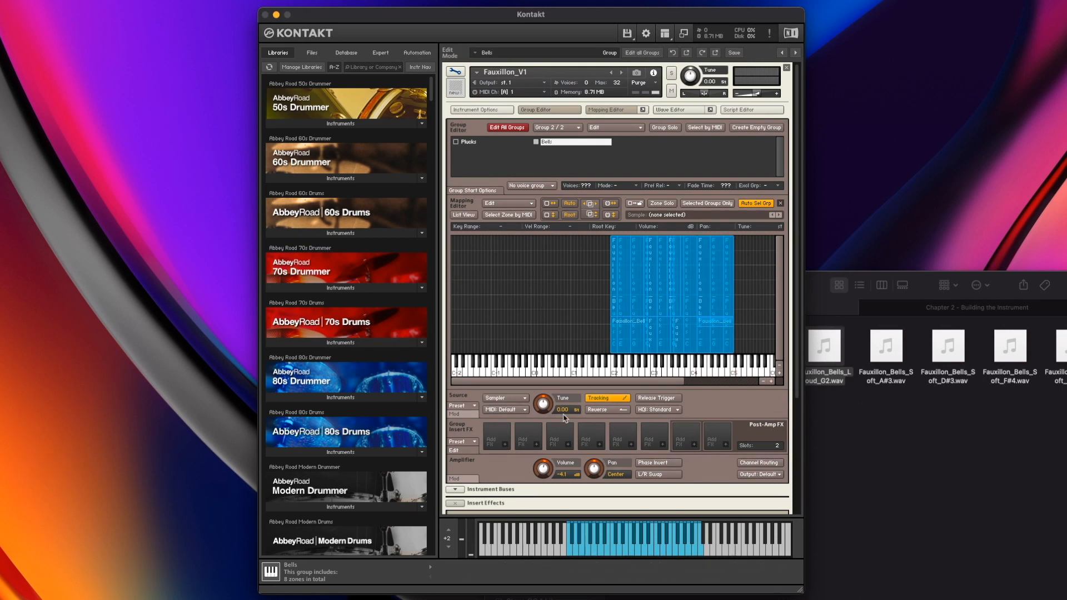
{"action": "left_click", "coordinate": [510, 144]}
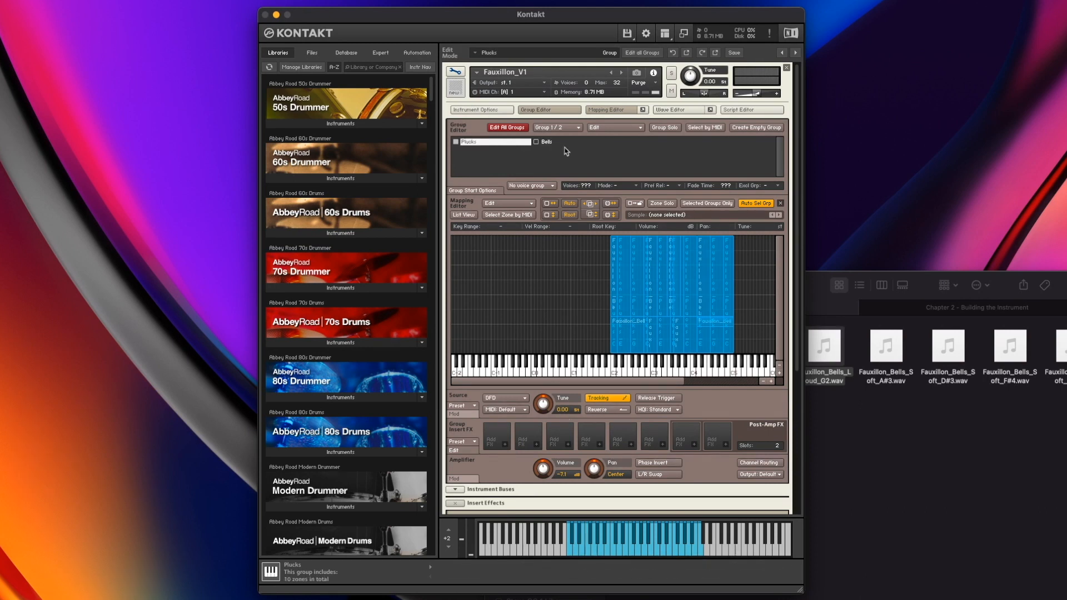